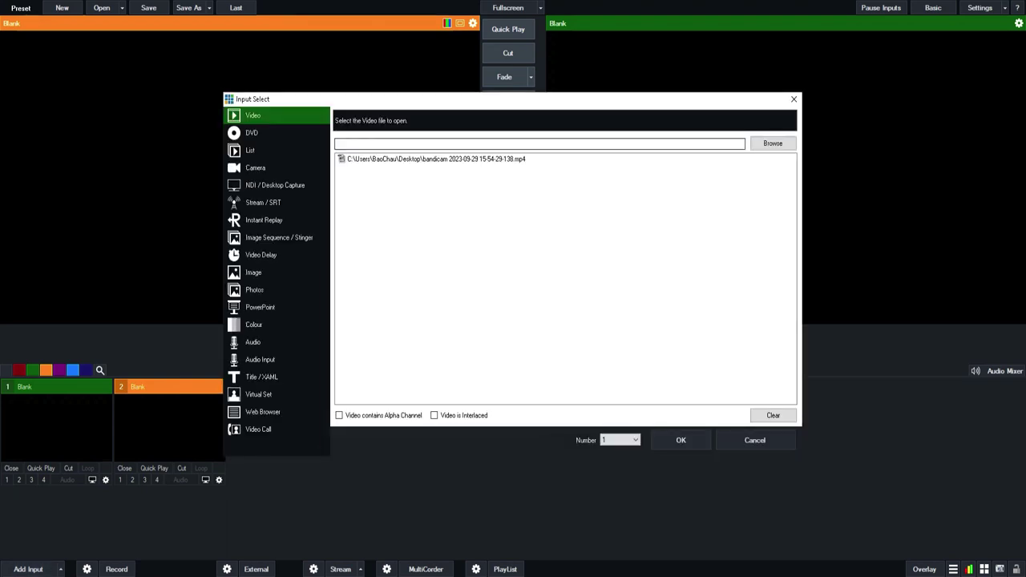
Add a PowerPoint input using the file 'Abstract Color Wave PowerPoint Templates.pptx'.
{"action": "left_click", "coordinate": [274, 185]}
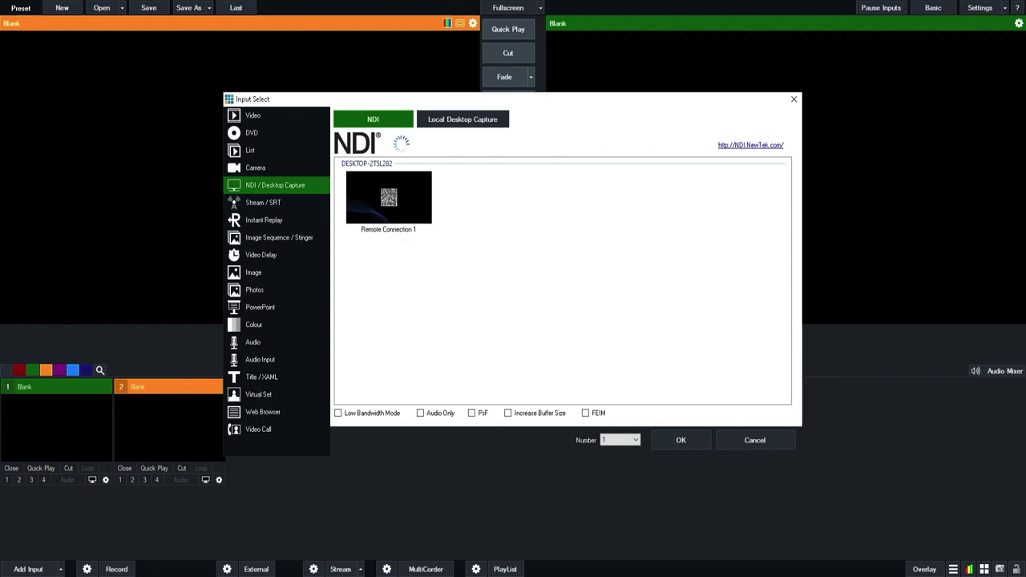
{"action": "left_click", "coordinate": [259, 307]}
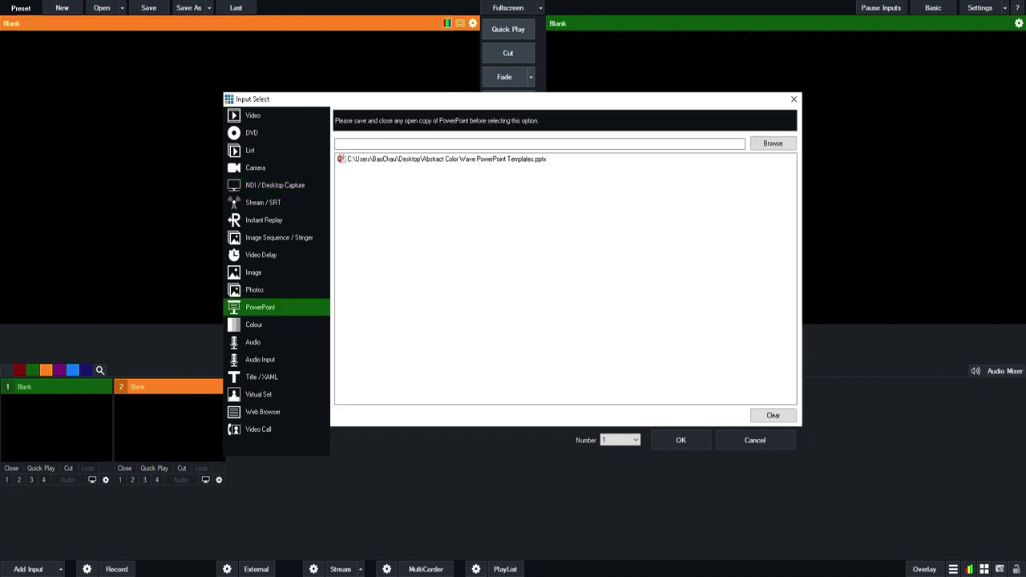
{"action": "left_click", "coordinate": [445, 158]}
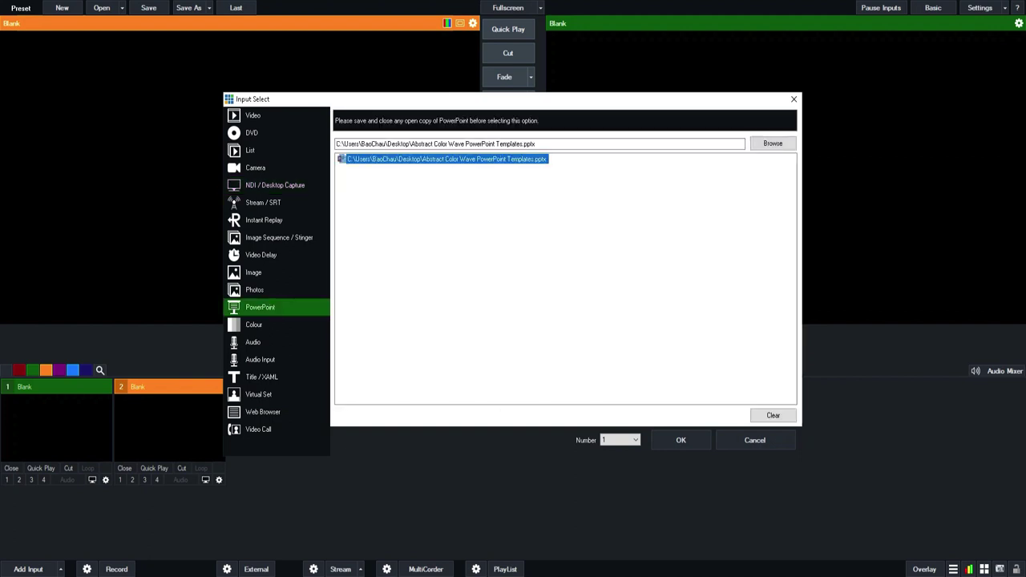
{"action": "left_click", "coordinate": [773, 143]}
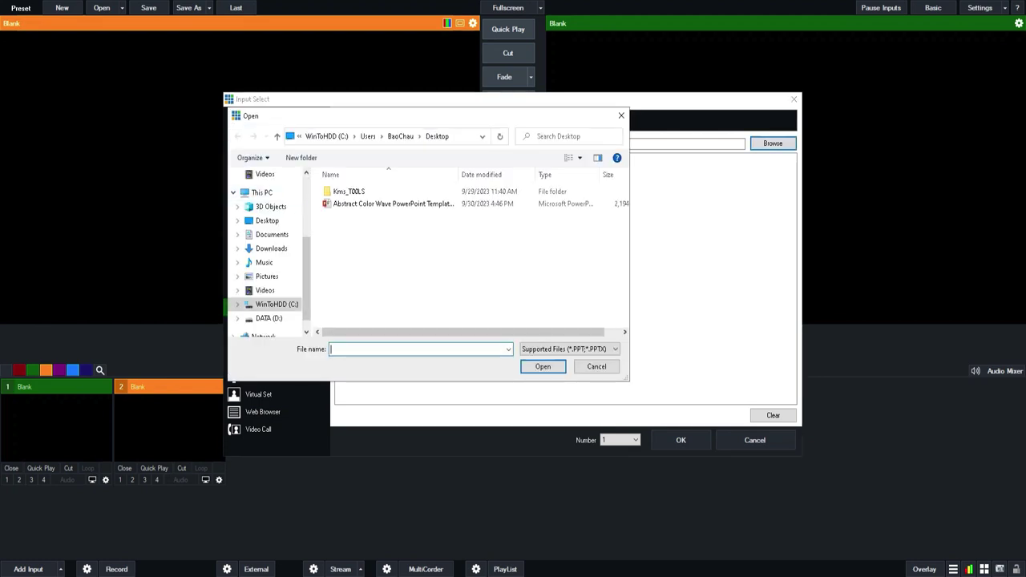
{"action": "left_click", "coordinate": [393, 203]}
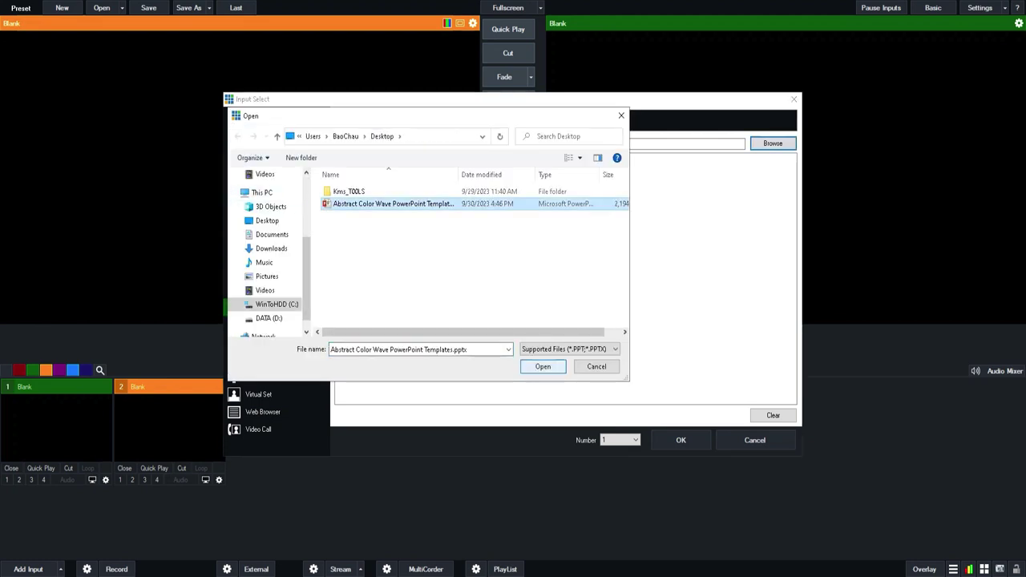
{"action": "key", "text": "Return"}
Load the Abstract Color Wave presentation as input 1, live on slide 1 of 48.
{"action": "left_click", "coordinate": [681, 439]}
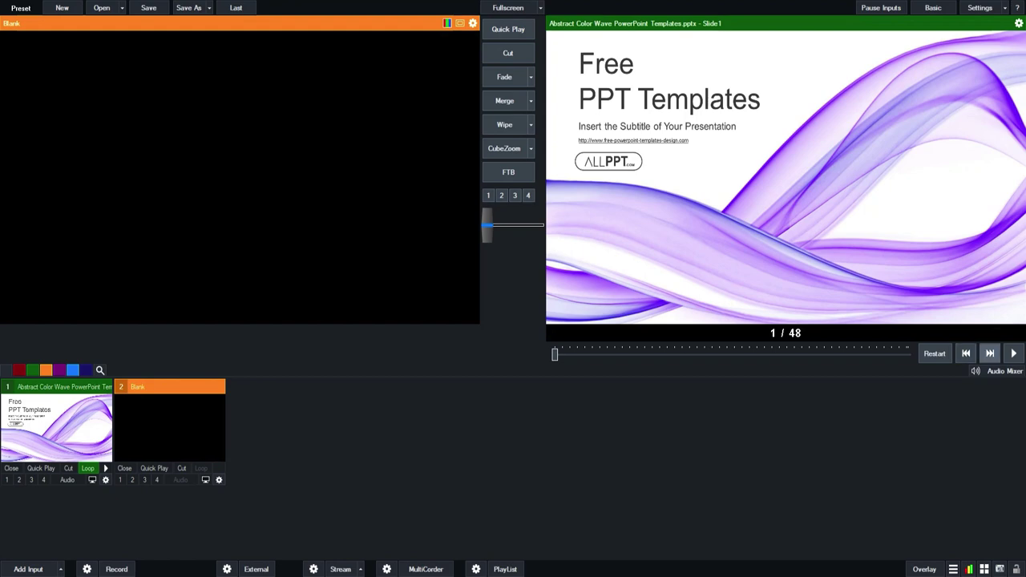
Advance the presentation three slides and put input 1 into preview.
{"action": "left_click", "coordinate": [990, 354]}
{"action": "left_click", "coordinate": [989, 353]}
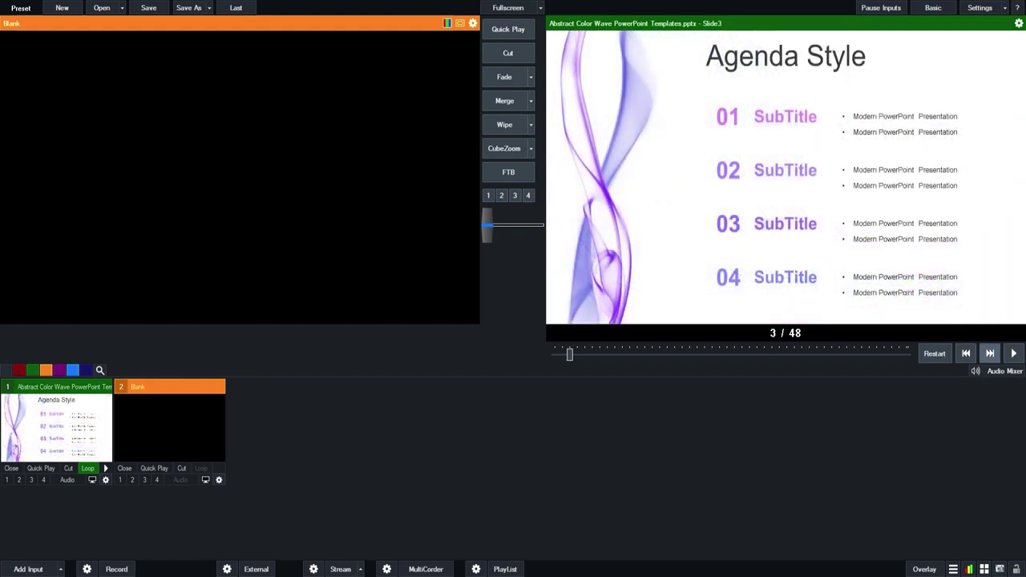
{"action": "left_click", "coordinate": [990, 354]}
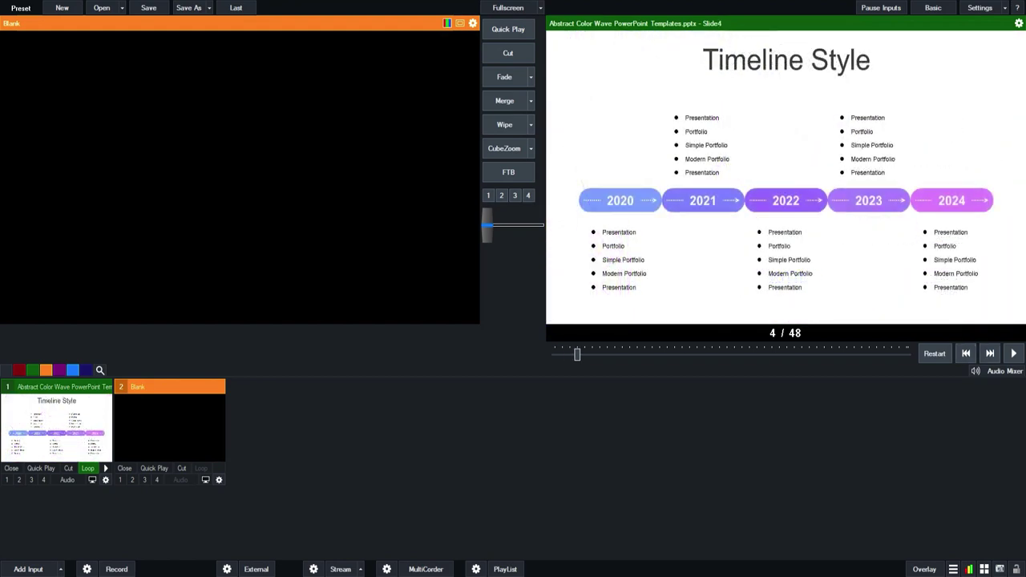
{"action": "left_click", "coordinate": [56, 425]}
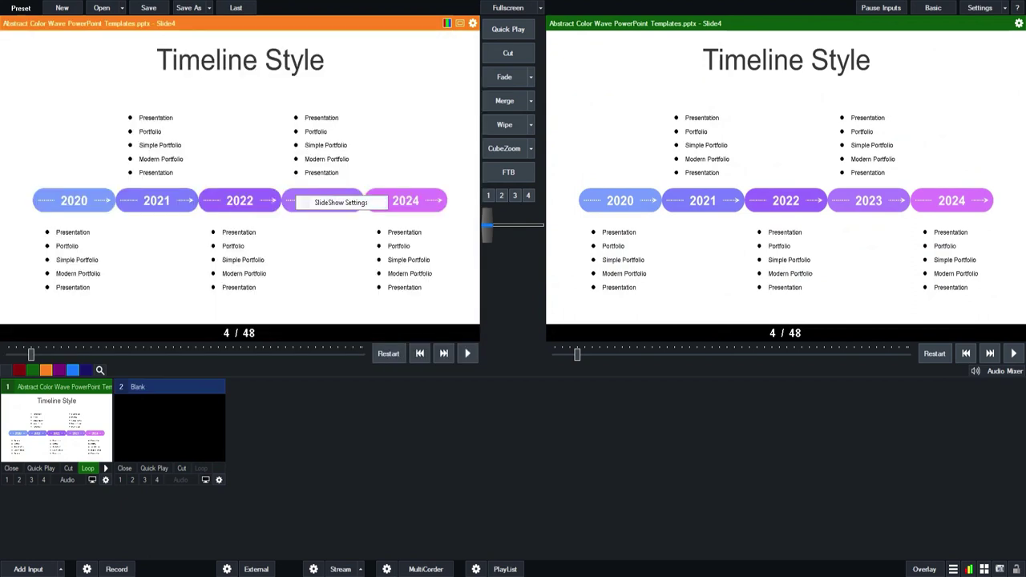
Advance to slide 6 Infographic Style and open the SlideShow Settings window.
{"action": "left_click", "coordinate": [443, 354]}
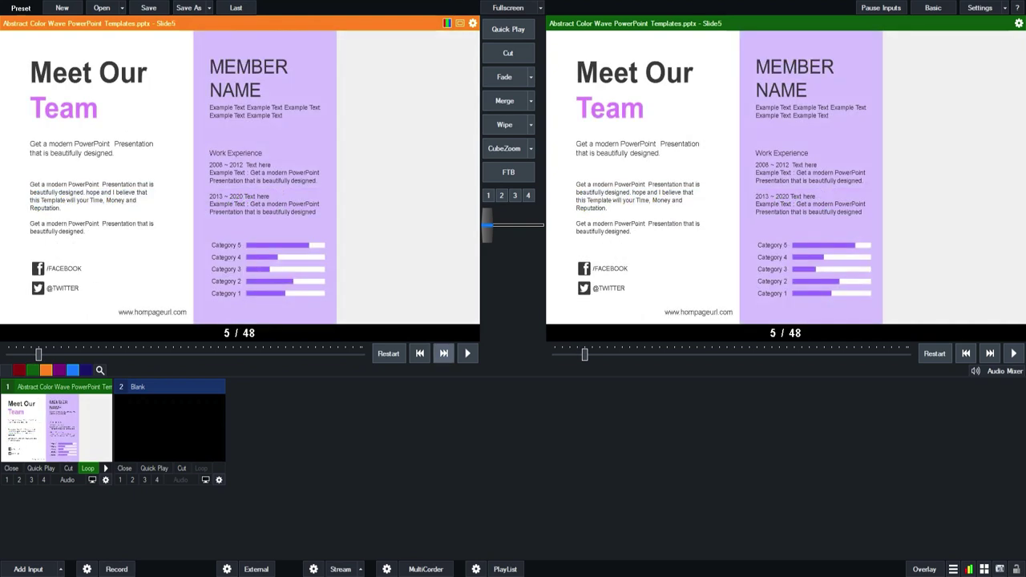
{"action": "left_click", "coordinate": [443, 353]}
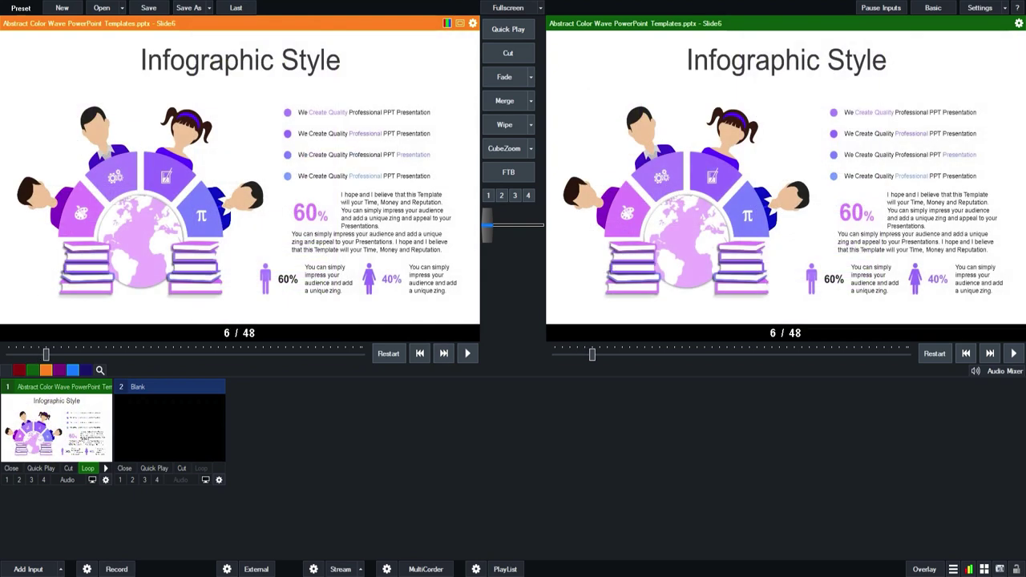
{"action": "left_click", "coordinate": [241, 177]}
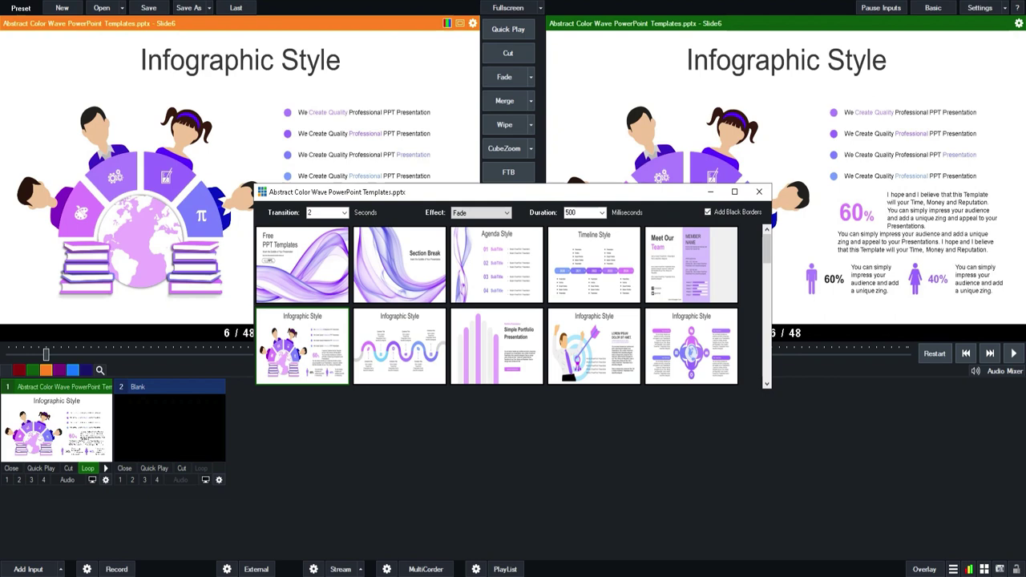
Return to slide 1, set the transition effect to Wipe, and test it between slides 2-3.
{"action": "left_click", "coordinate": [303, 264]}
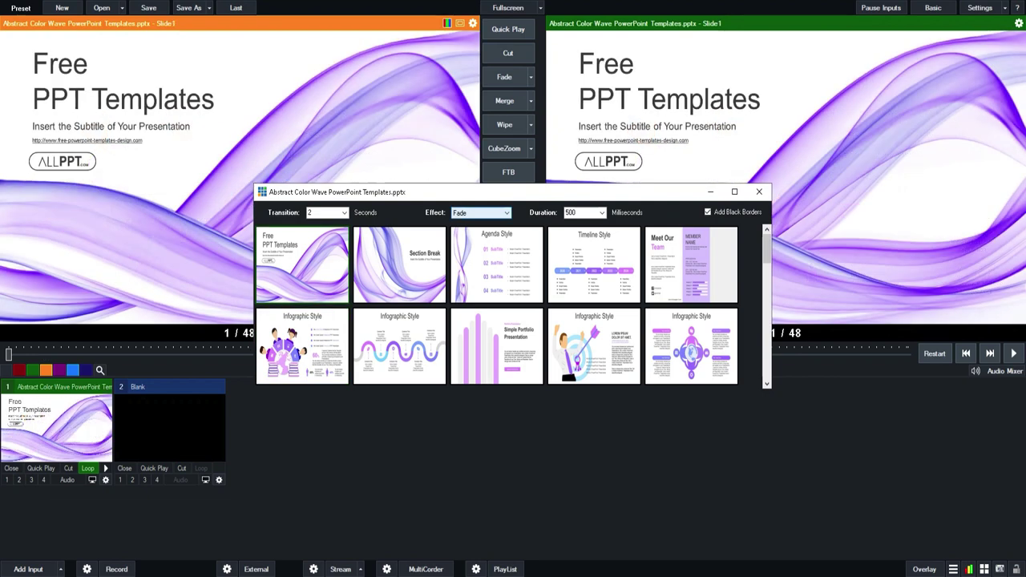
{"action": "key", "text": "Tab"}
{"action": "key", "text": "Tab"}
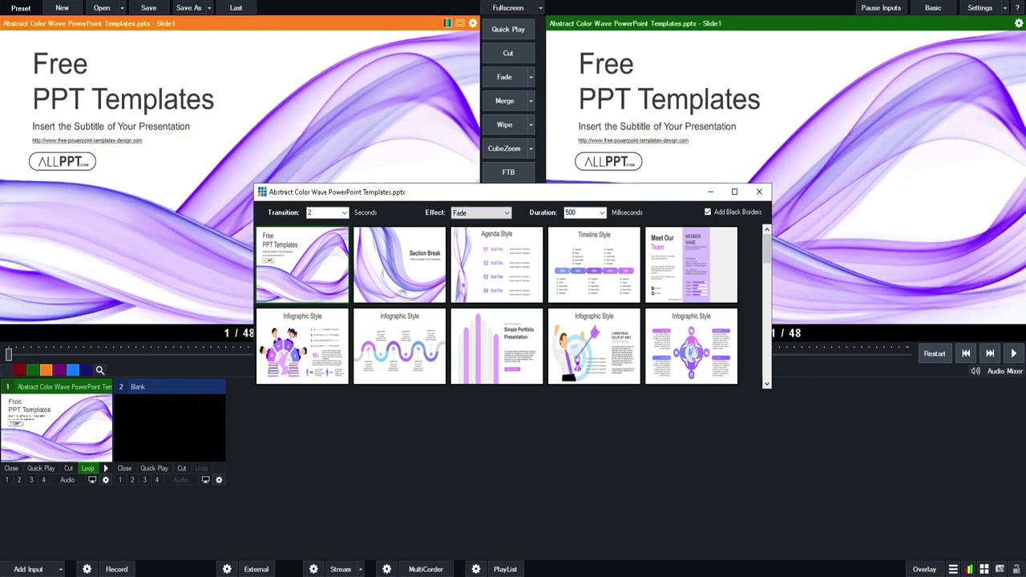
{"action": "key", "text": "shift+Tab"}
{"action": "key", "text": "shift+Tab"}
{"action": "key", "text": "alt+Down"}
{"action": "key", "text": "Down"}
{"action": "key", "text": "Down"}
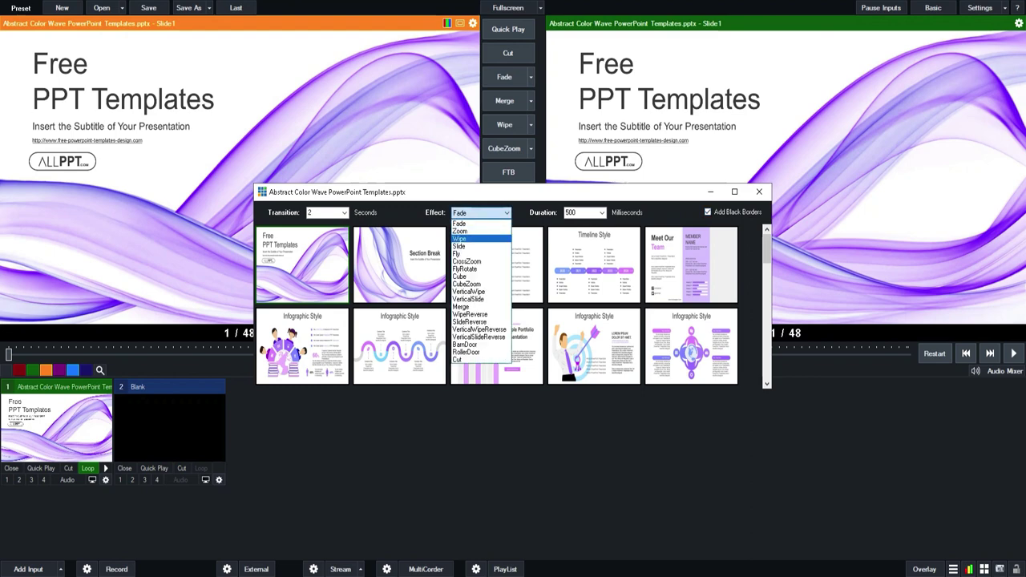
{"action": "key", "text": "Return"}
{"action": "left_click", "coordinate": [496, 265]}
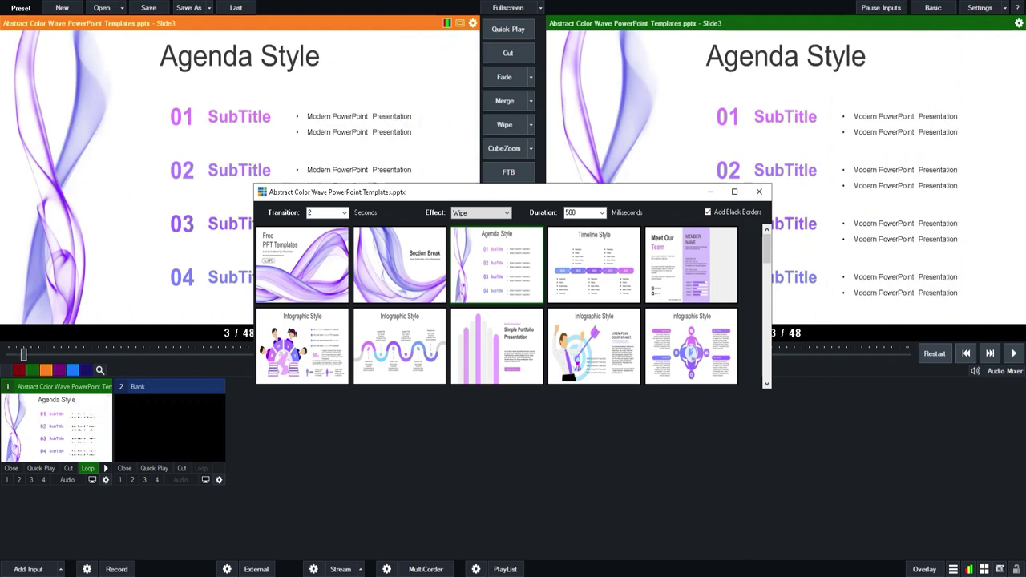
{"action": "key", "text": "Left"}
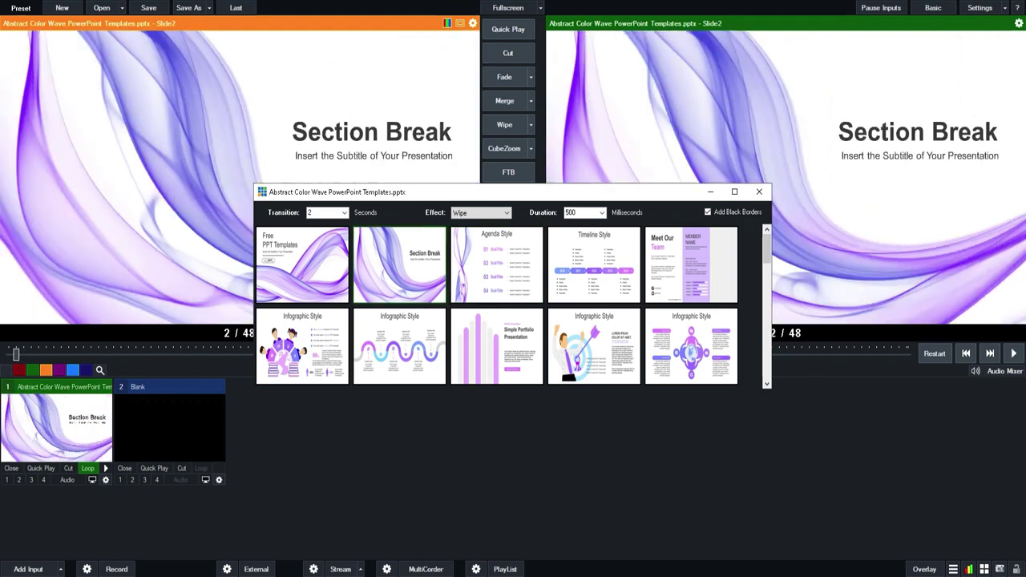
Switch the effect to Slide and test it by stepping through slides 3 and 4.
{"action": "key", "text": "shift+Tab"}
{"action": "key", "text": "alt+Down"}
{"action": "key", "text": "Down"}
{"action": "key", "text": "Return"}
{"action": "key", "text": "Tab"}
{"action": "key", "text": "Right"}
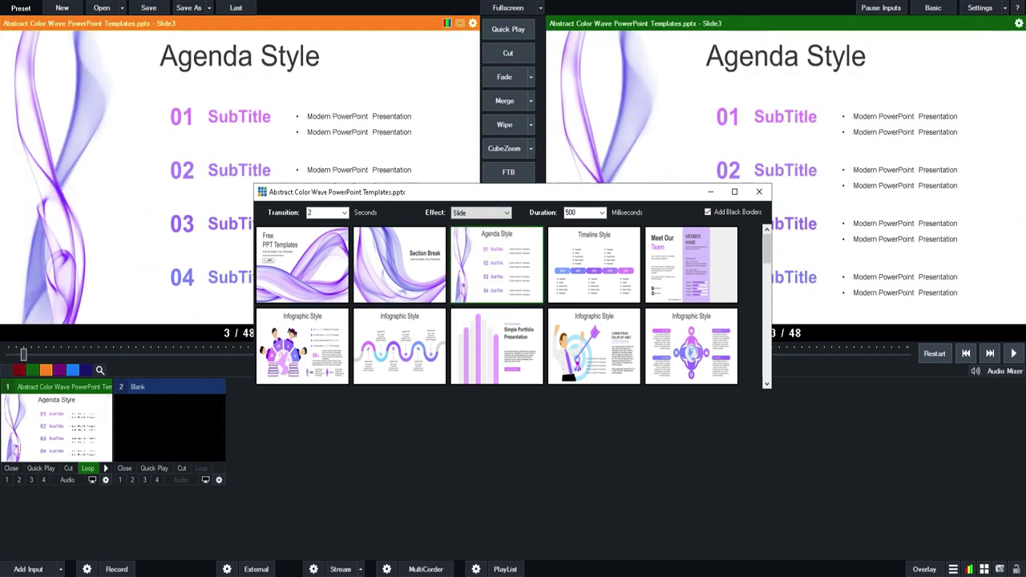
{"action": "key", "text": "Right"}
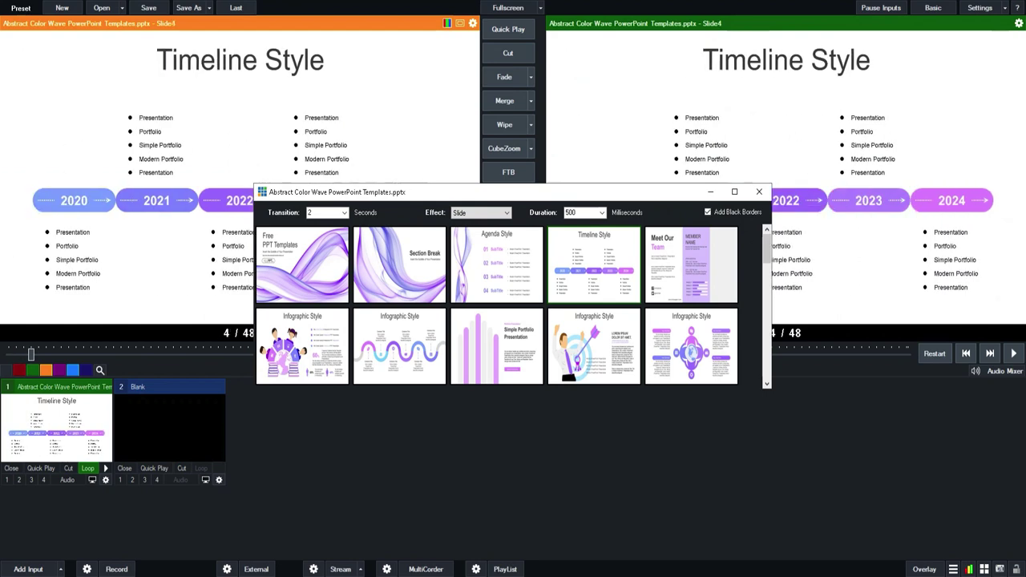
{"action": "key", "text": "Right"}
Switch the effect to Fly and test it by stepping back to slide 1.
{"action": "key", "text": "shift+Tab"}
{"action": "key", "text": "alt+Down"}
{"action": "key", "text": "Down"}
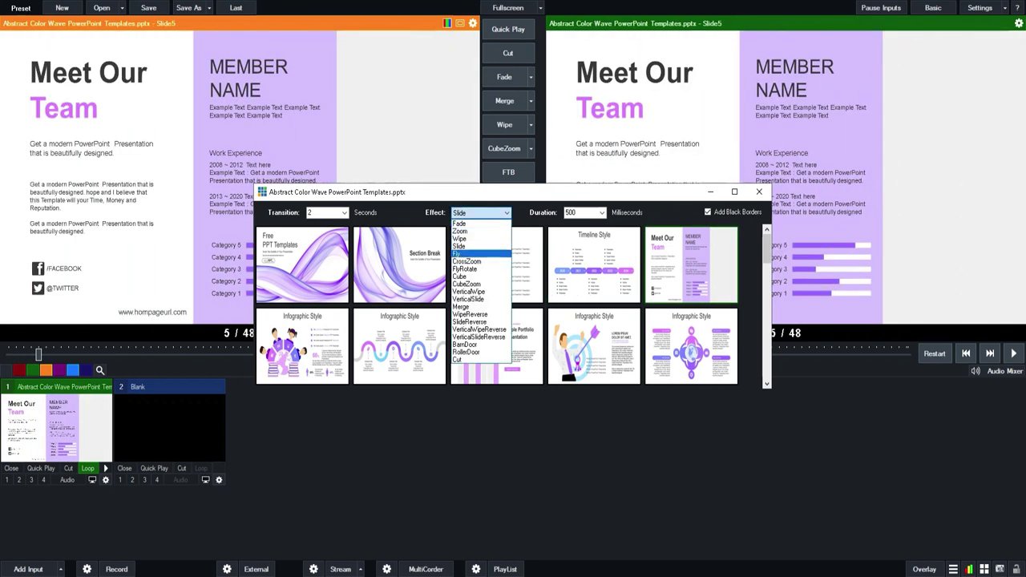
{"action": "key", "text": "Return"}
{"action": "key", "text": "Tab"}
{"action": "key", "text": "Left"}
{"action": "key", "text": "Left"}
{"action": "key", "text": "Left"}
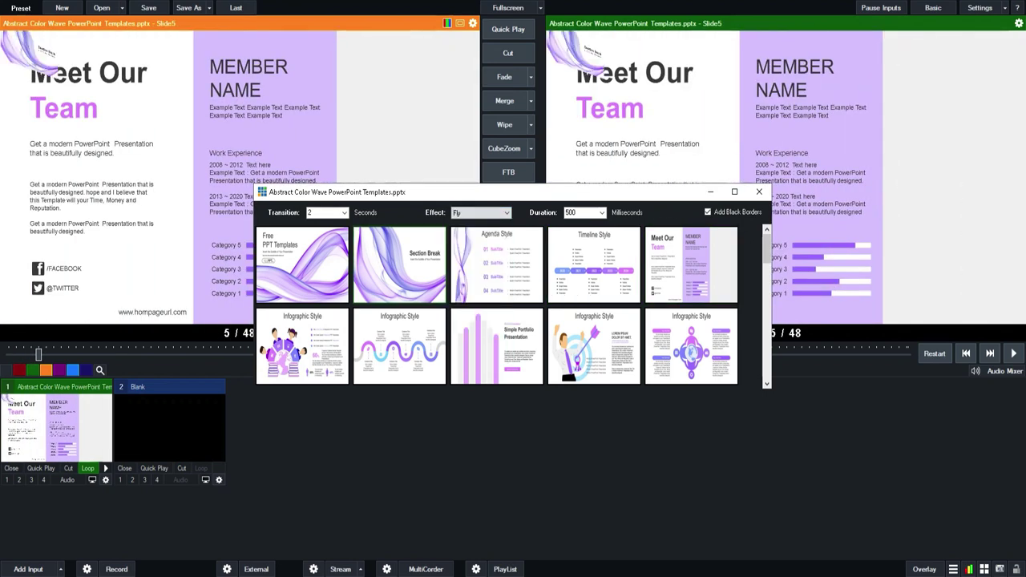
{"action": "key", "text": "Left"}
{"action": "key", "text": "shift+Tab"}
{"action": "key", "text": "shift+Tab"}
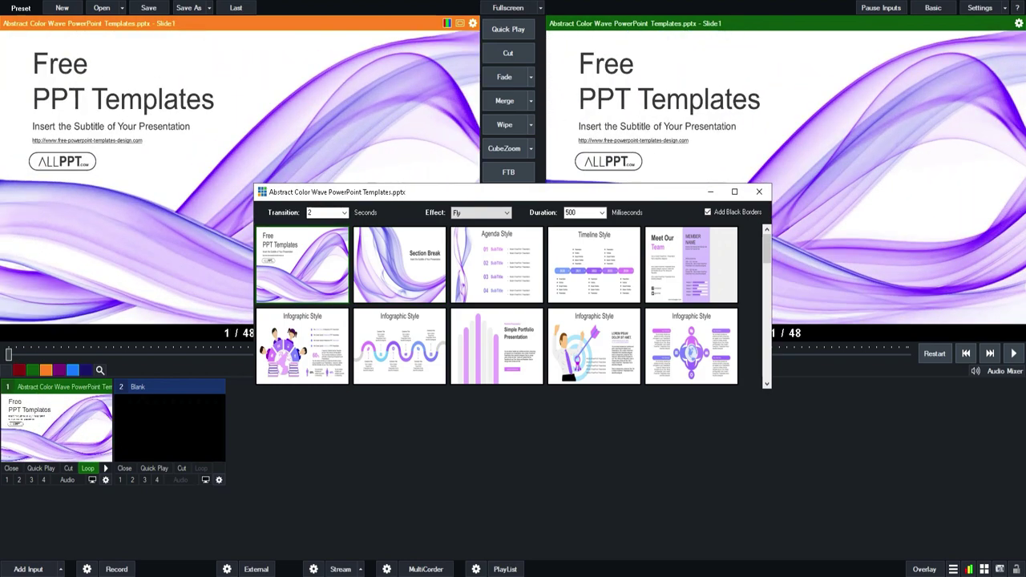
{"action": "key", "text": "alt+Down"}
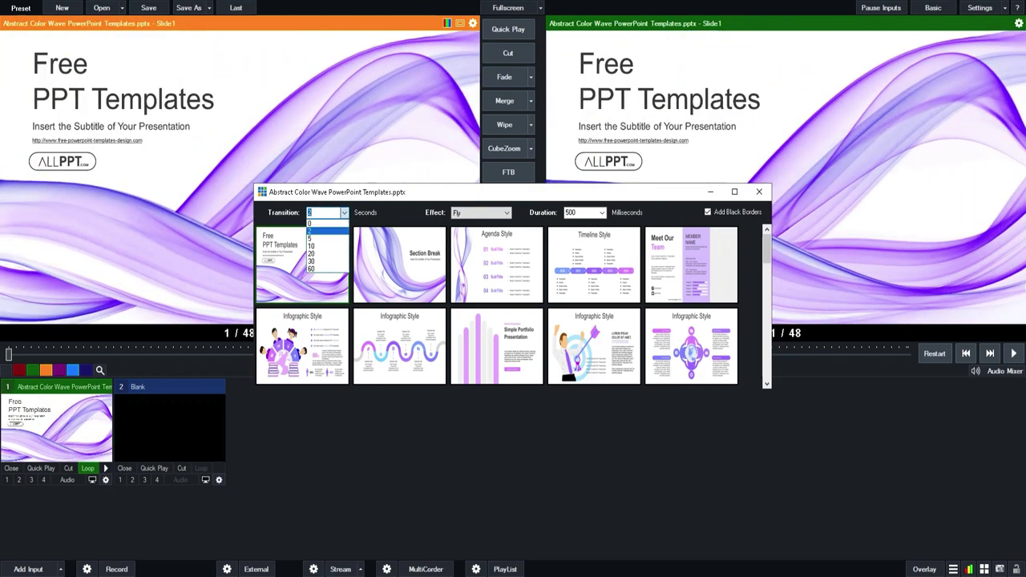
Change the time between slides to 60 seconds, then to 5 seconds.
{"action": "key", "text": "Return"}
{"action": "left_click", "coordinate": [399, 344]}
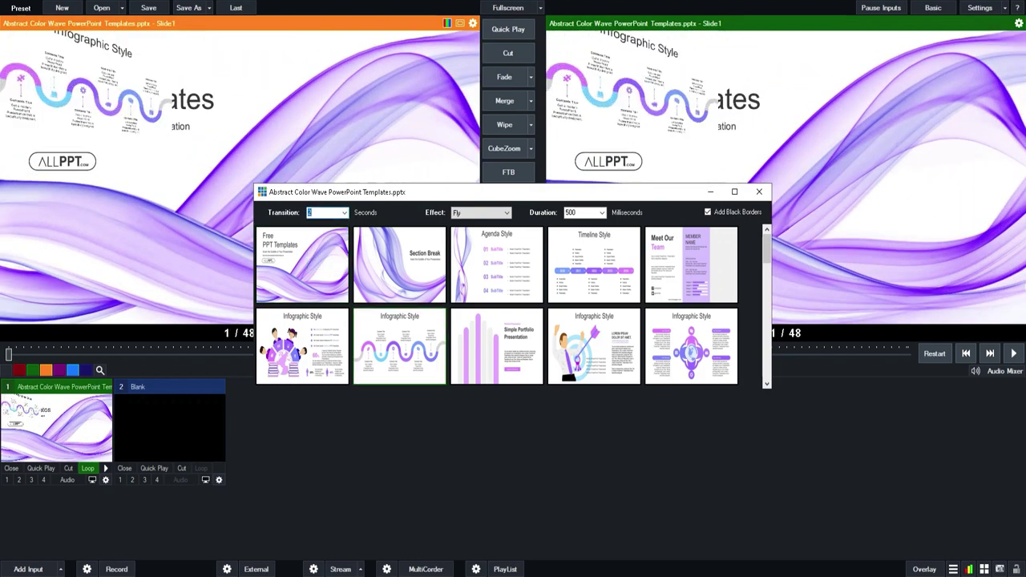
{"action": "left_click", "coordinate": [343, 212]}
{"action": "key", "text": "End"}
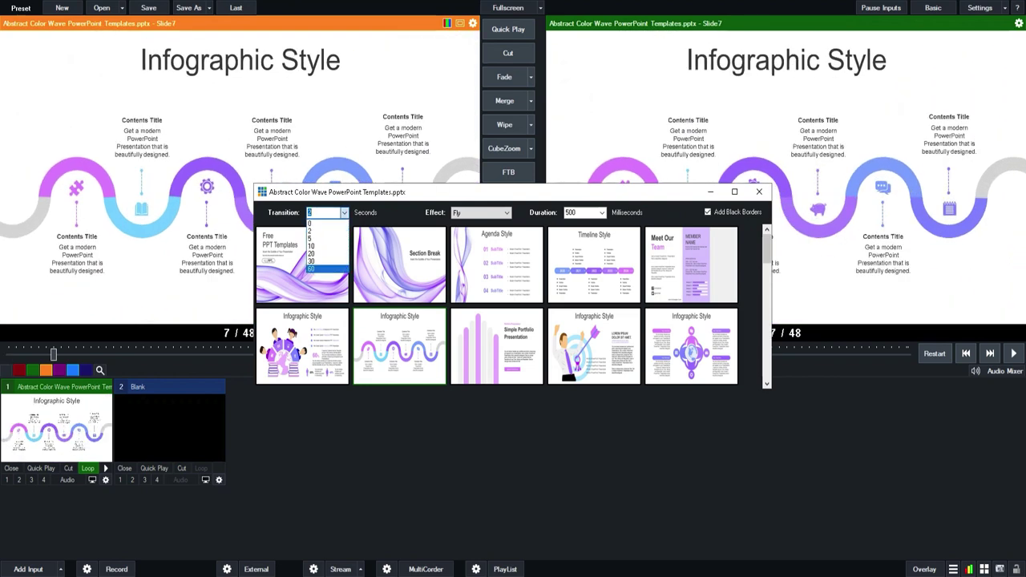
{"action": "key", "text": "Return"}
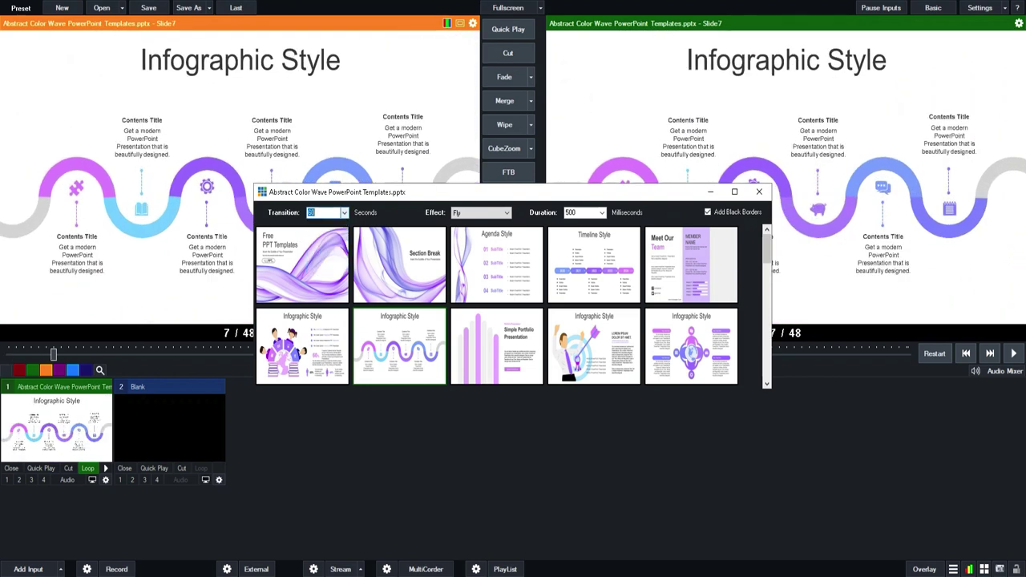
{"action": "left_click", "coordinate": [343, 212]}
{"action": "key", "text": "Return"}
Set the transition effect to Cube and test it jumping between slides 2 to 5.
{"action": "left_click", "coordinate": [399, 264]}
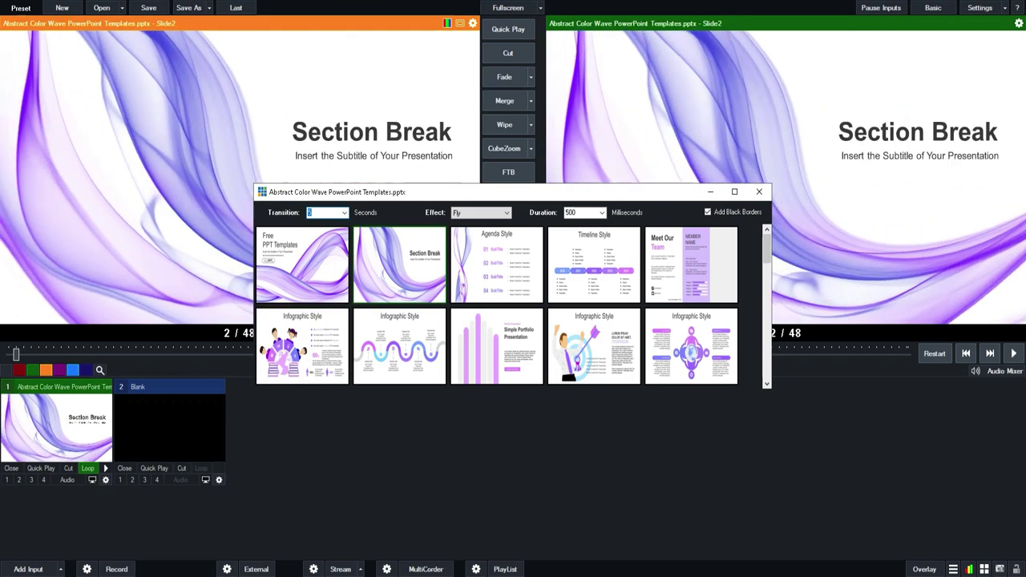
{"action": "left_click", "coordinate": [497, 265]}
{"action": "left_click", "coordinate": [507, 212]}
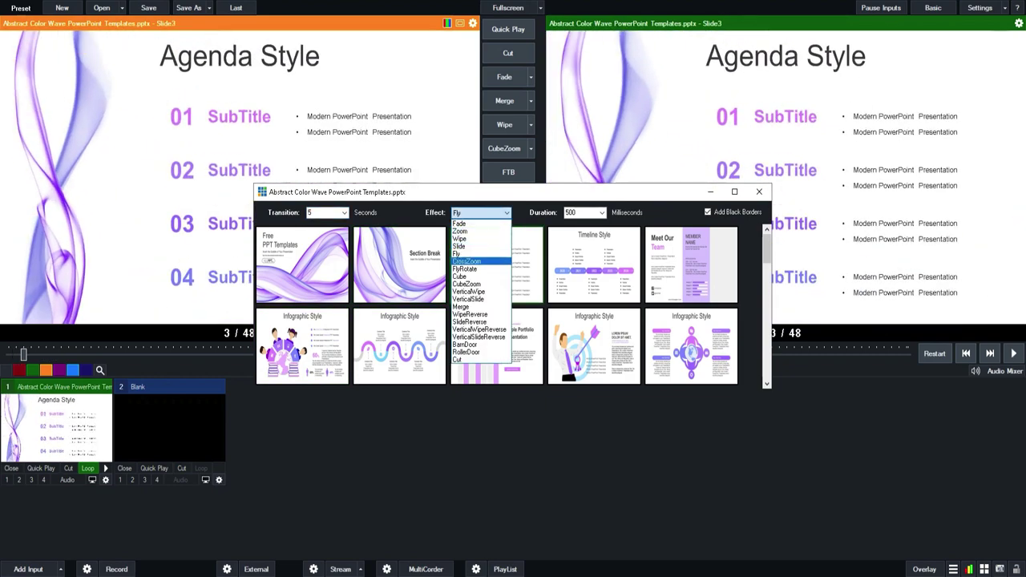
{"action": "left_click", "coordinate": [481, 272]}
{"action": "left_click", "coordinate": [594, 264]}
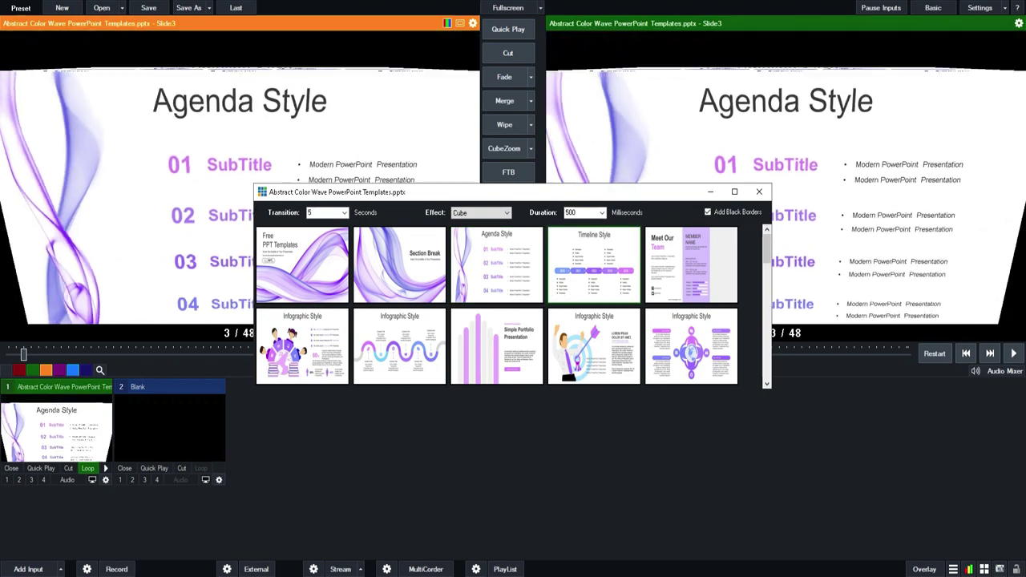
{"action": "left_click", "coordinate": [399, 264]}
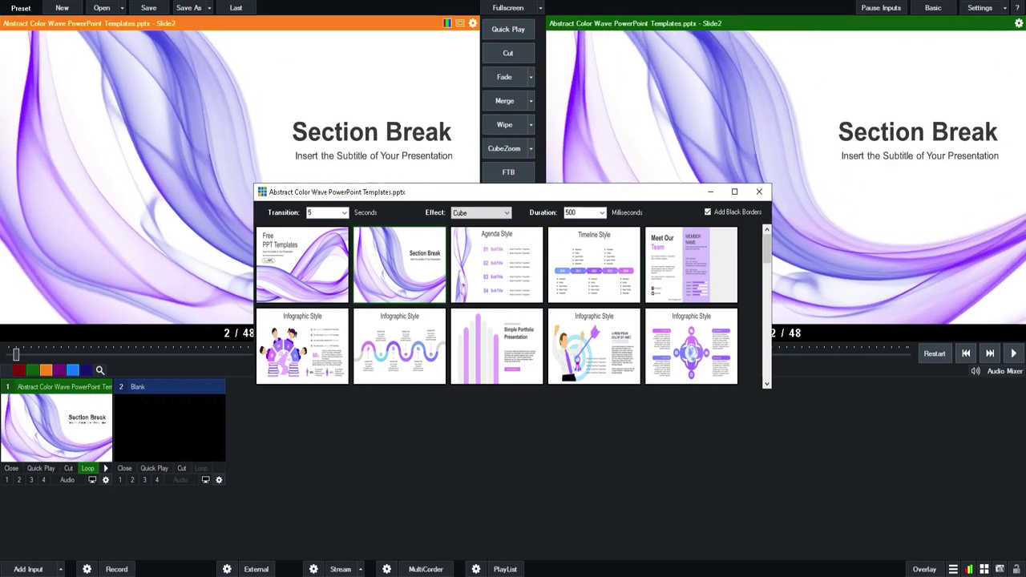
{"action": "left_click", "coordinate": [690, 265]}
{"action": "left_click", "coordinate": [507, 212]}
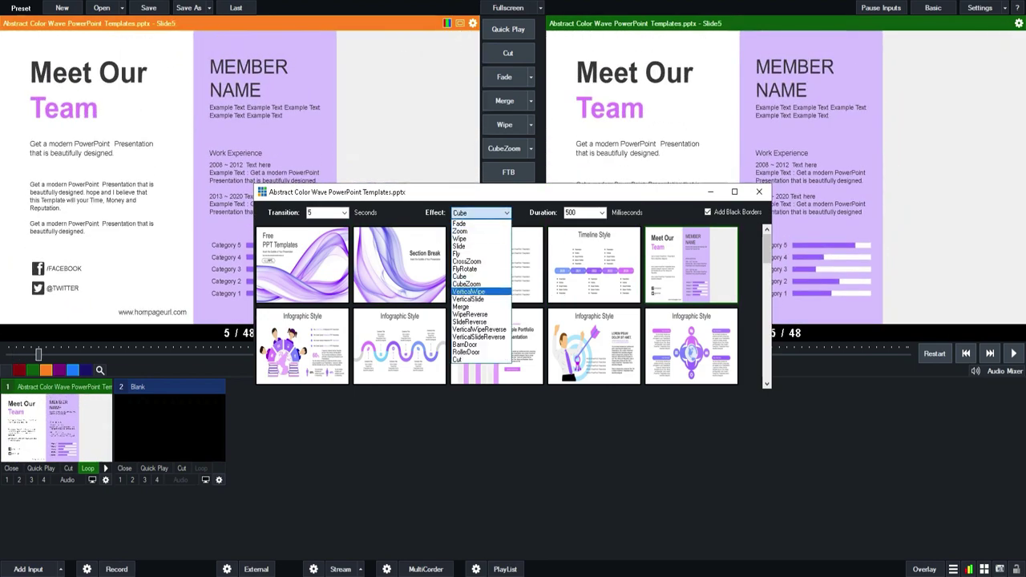
Choose VerticalWipe as the effect and test it jumping ahead to slide 10.
{"action": "left_click", "coordinate": [469, 291]}
{"action": "left_click", "coordinate": [497, 345]}
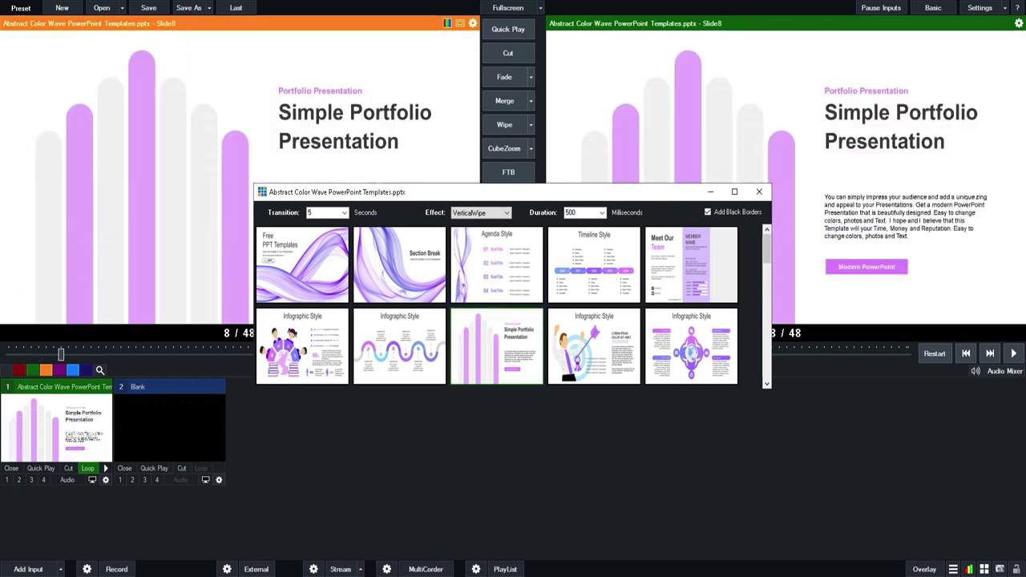
{"action": "left_click", "coordinate": [594, 344]}
{"action": "left_click", "coordinate": [691, 344]}
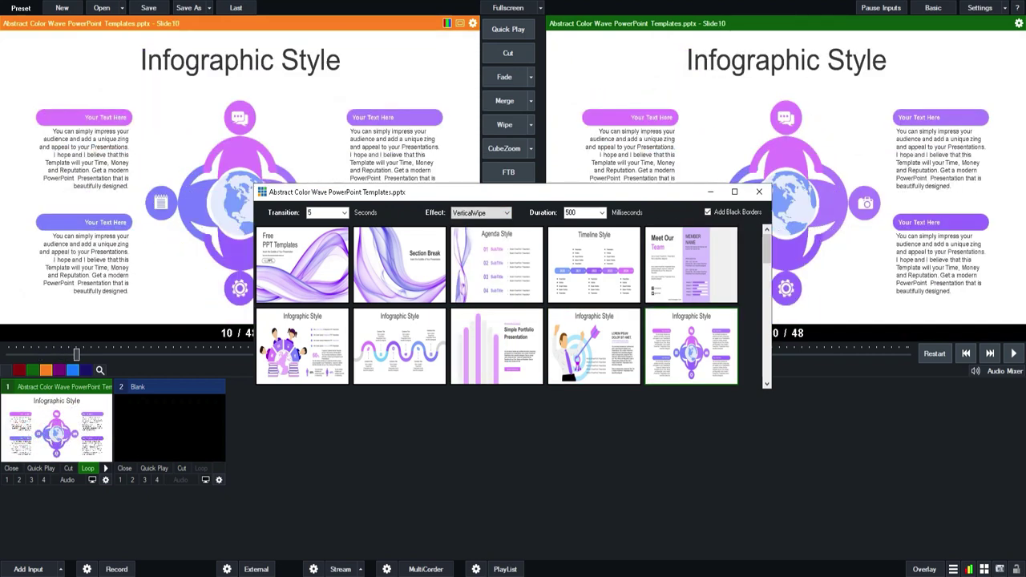
Jump around the later slides of the deck, ending on slide 41 Columns Style.
{"action": "scroll", "coordinate": [513, 307], "scroll_direction": "down", "scroll_amount": 5}
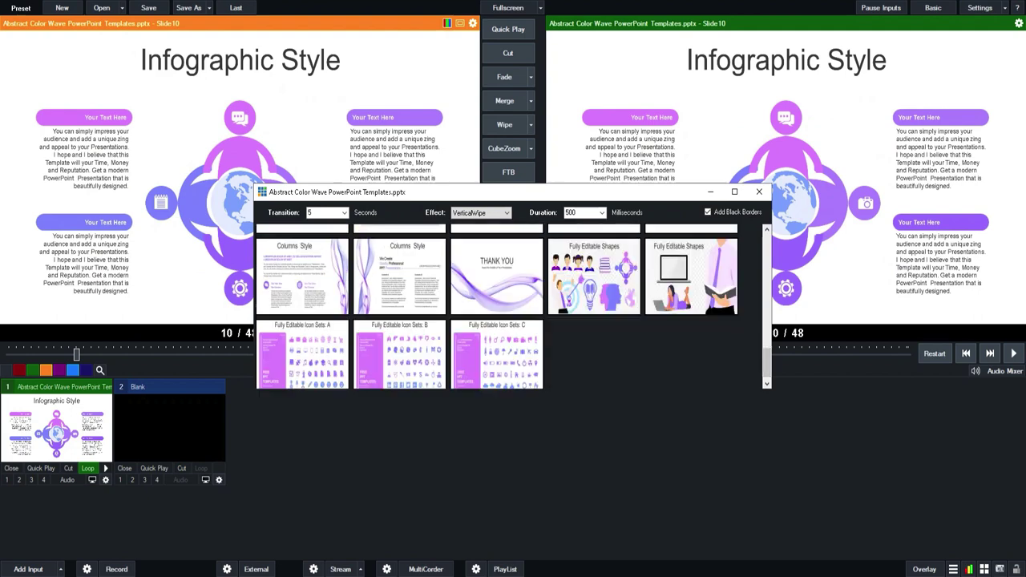
{"action": "left_click", "coordinate": [497, 353]}
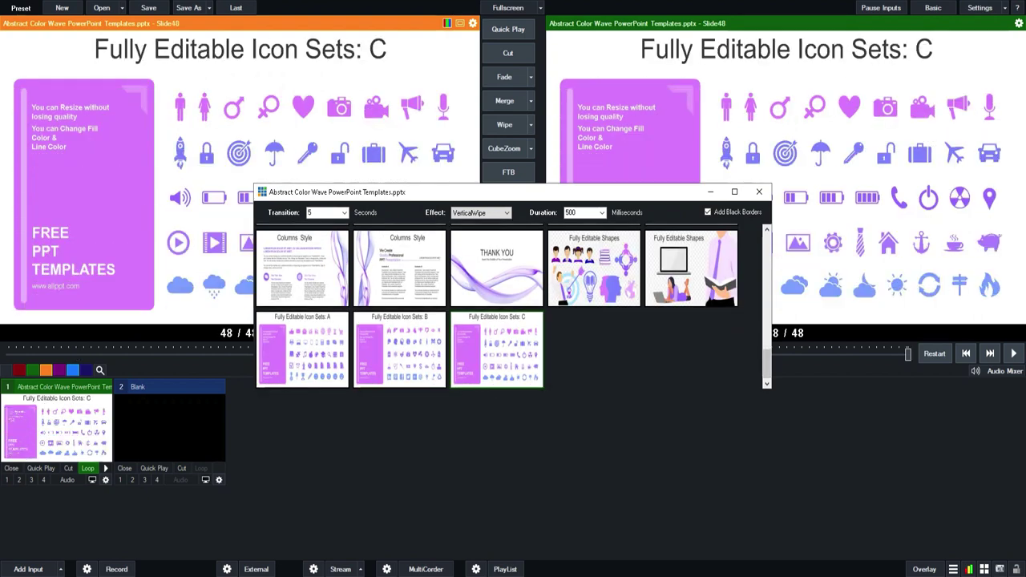
{"action": "left_click", "coordinate": [497, 268]}
{"action": "left_click", "coordinate": [594, 268]}
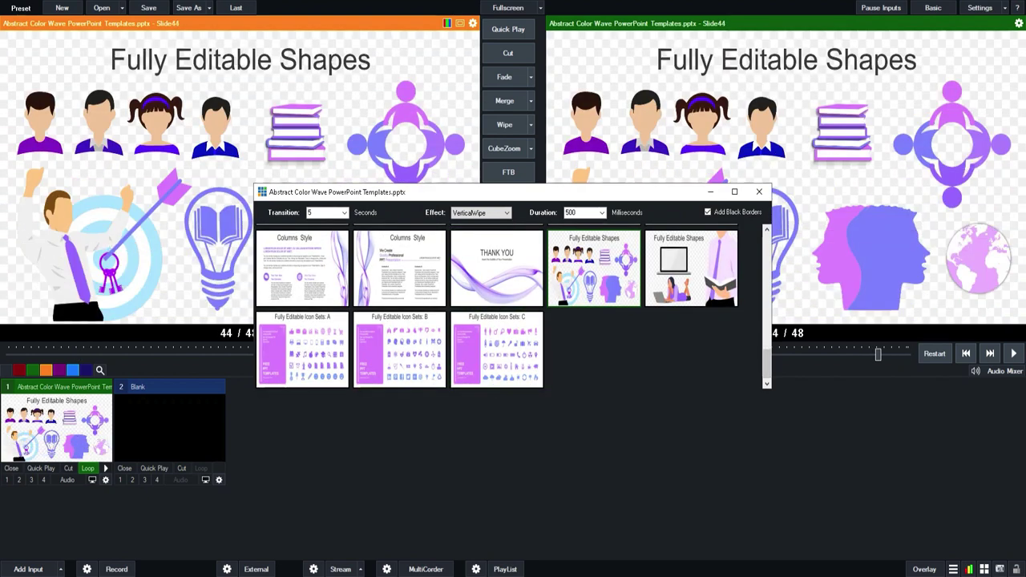
{"action": "left_click", "coordinate": [399, 268]}
{"action": "left_click", "coordinate": [302, 268]}
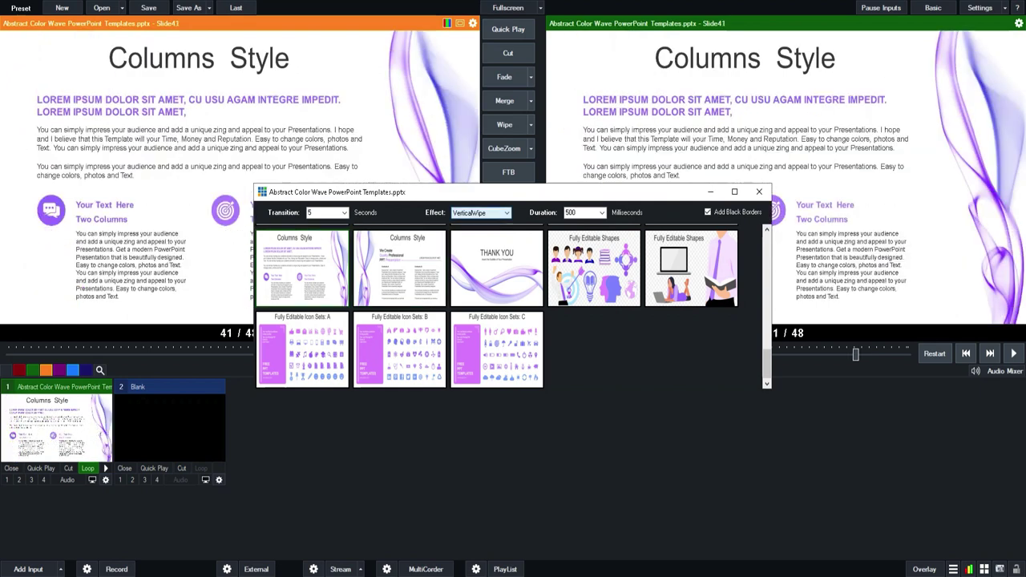
{"action": "left_click", "coordinate": [479, 212]}
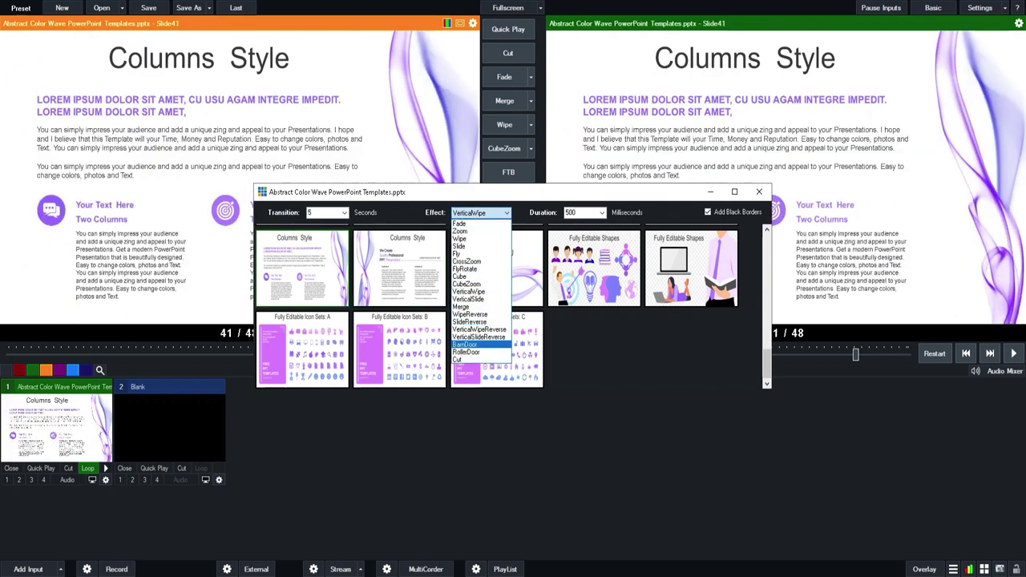
Set BarnDoor as the slide transition effect and close the slideshow thumbnail window.
{"action": "left_click", "coordinate": [464, 344]}
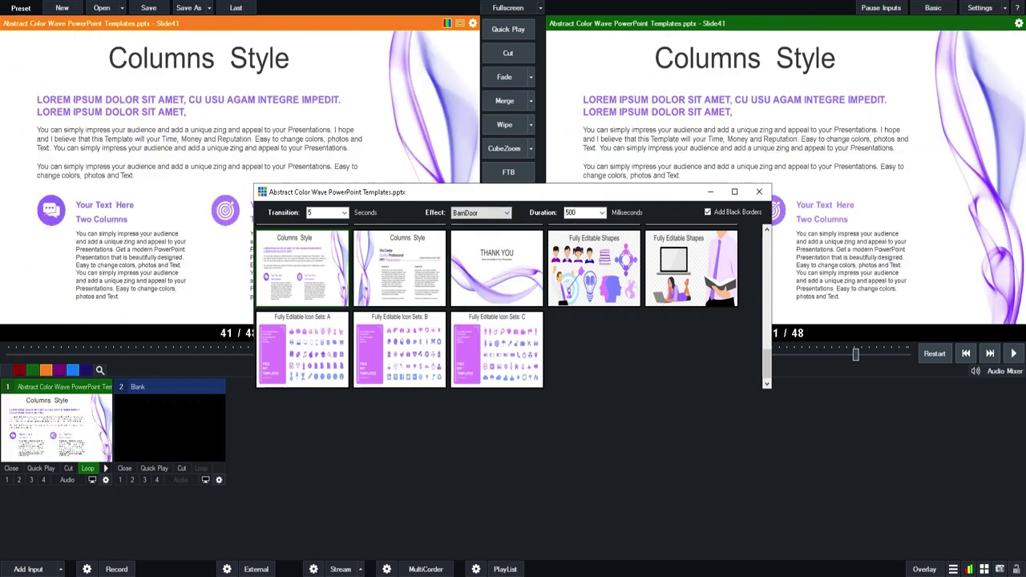
{"action": "left_click", "coordinate": [759, 192]}
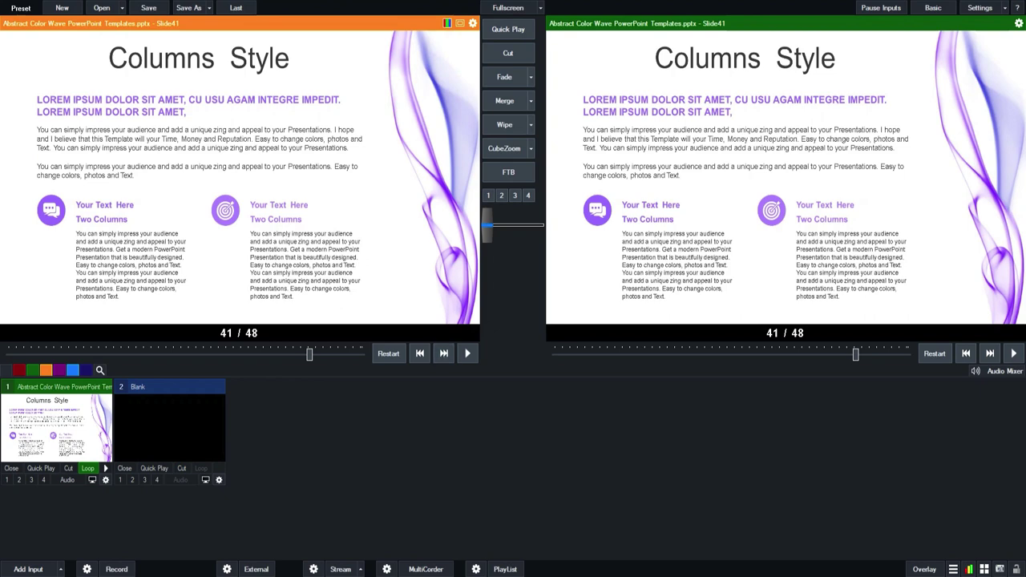
{"action": "key", "text": "Page_Up"}
{"action": "key", "text": "Page_Down"}
Remove the Right / NextItem and Left / PreviousItem keyboard shortcuts, then close Settings.
{"action": "left_click", "coordinate": [980, 8]}
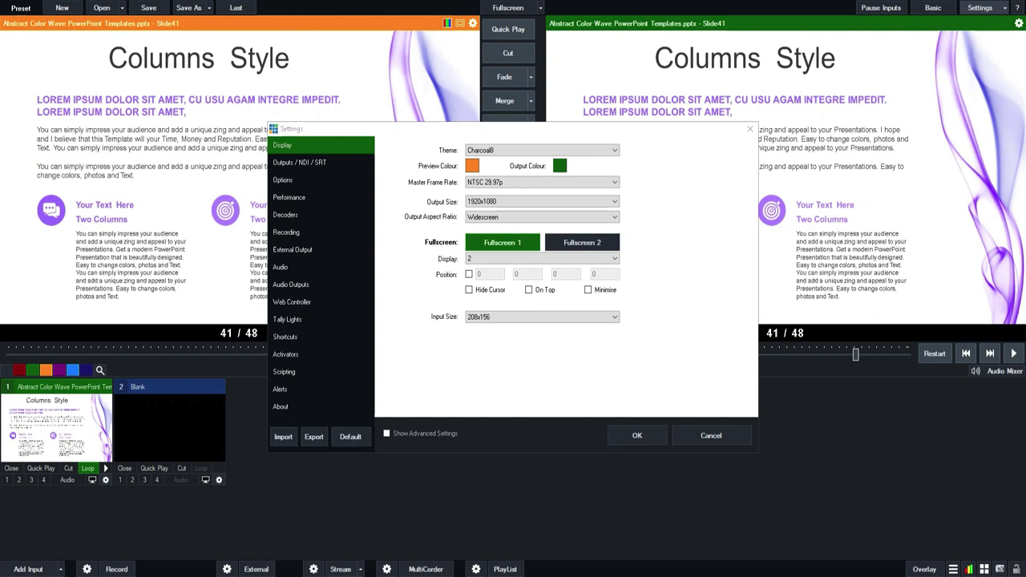
{"action": "left_click", "coordinate": [284, 336]}
{"action": "left_click", "coordinate": [399, 176]}
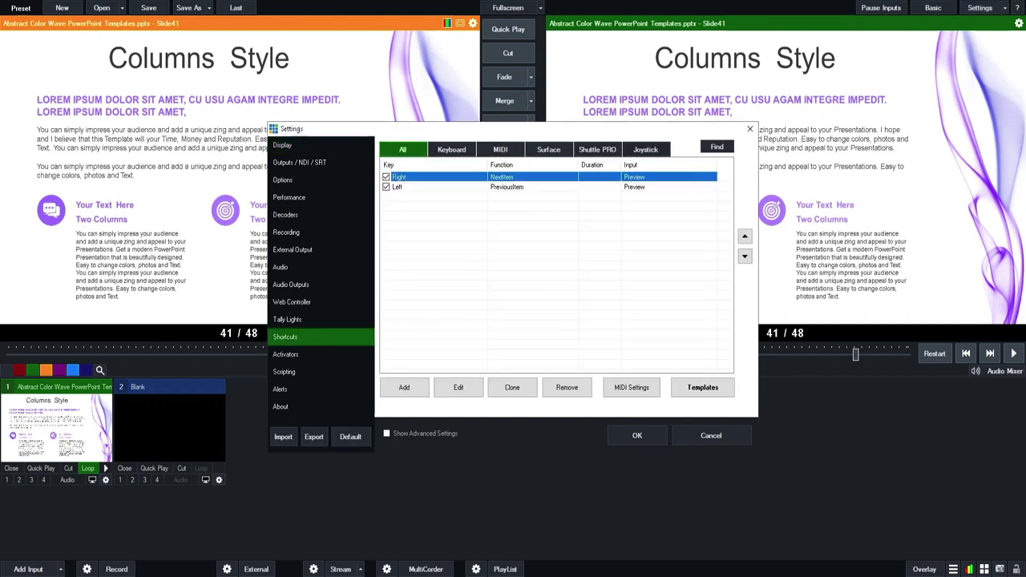
{"action": "left_click", "coordinate": [567, 387]}
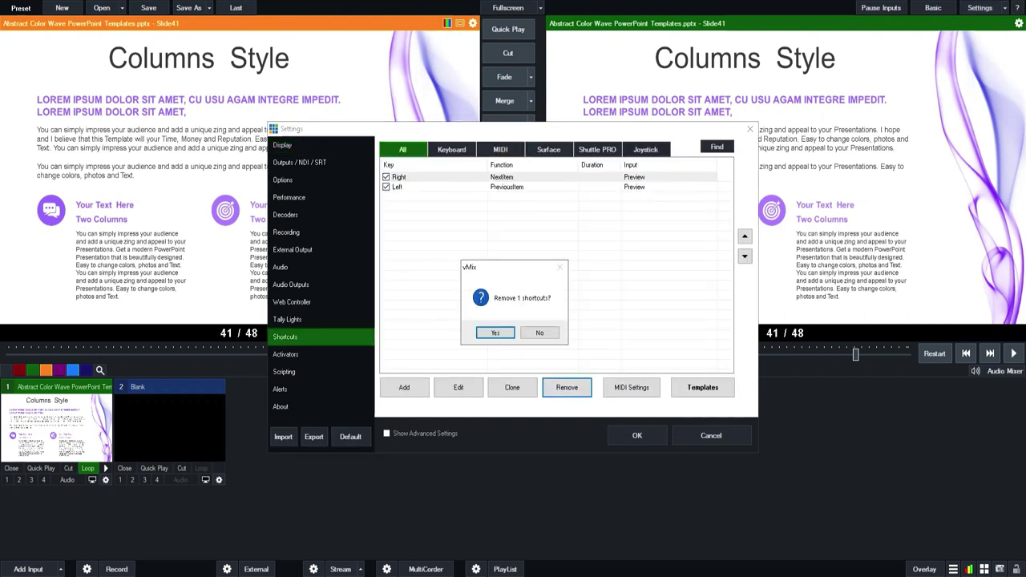
{"action": "key", "text": "Return"}
{"action": "left_click", "coordinate": [398, 176]}
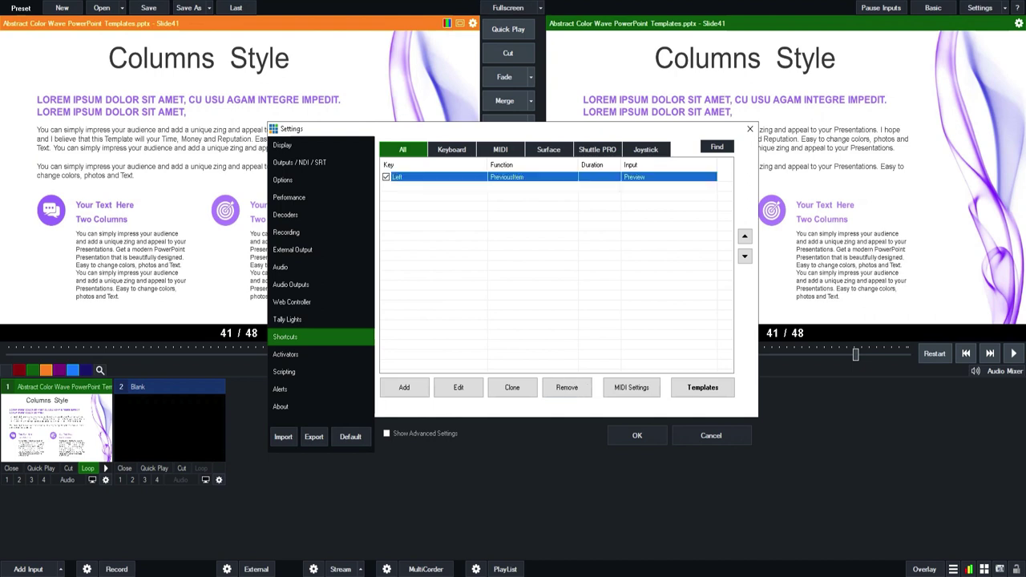
{"action": "left_click", "coordinate": [567, 388]}
{"action": "key", "text": "Return"}
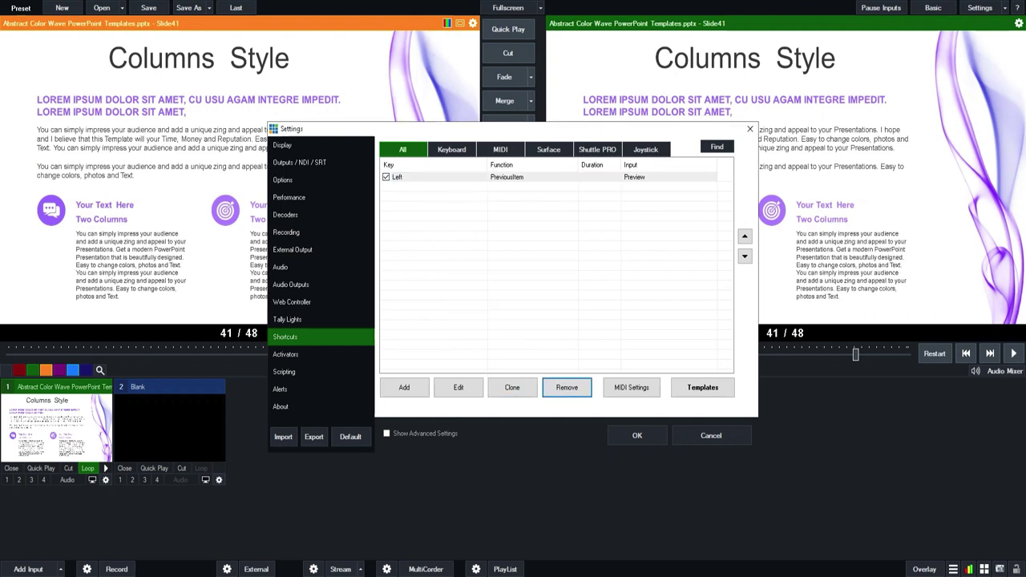
{"action": "left_click", "coordinate": [750, 128]}
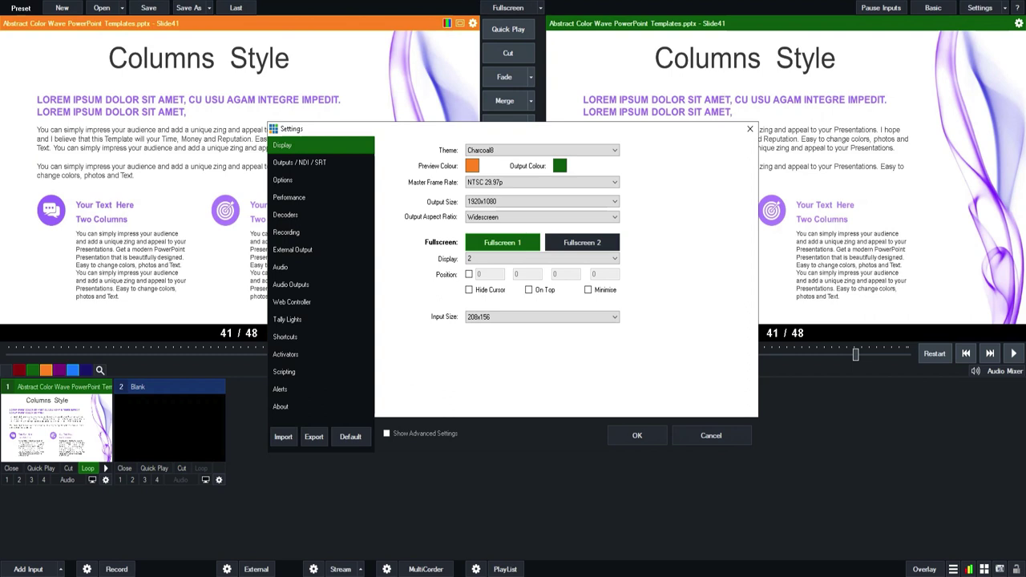
In the Shortcuts settings, enable Show Advanced Settings and accept the warning.
{"action": "left_click", "coordinate": [286, 337]}
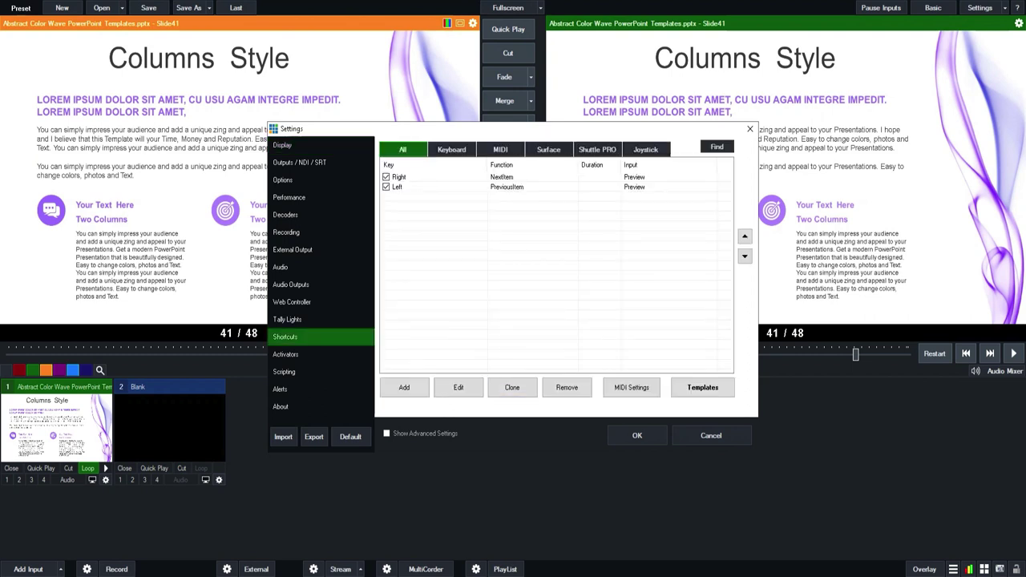
{"action": "left_click", "coordinate": [458, 387]}
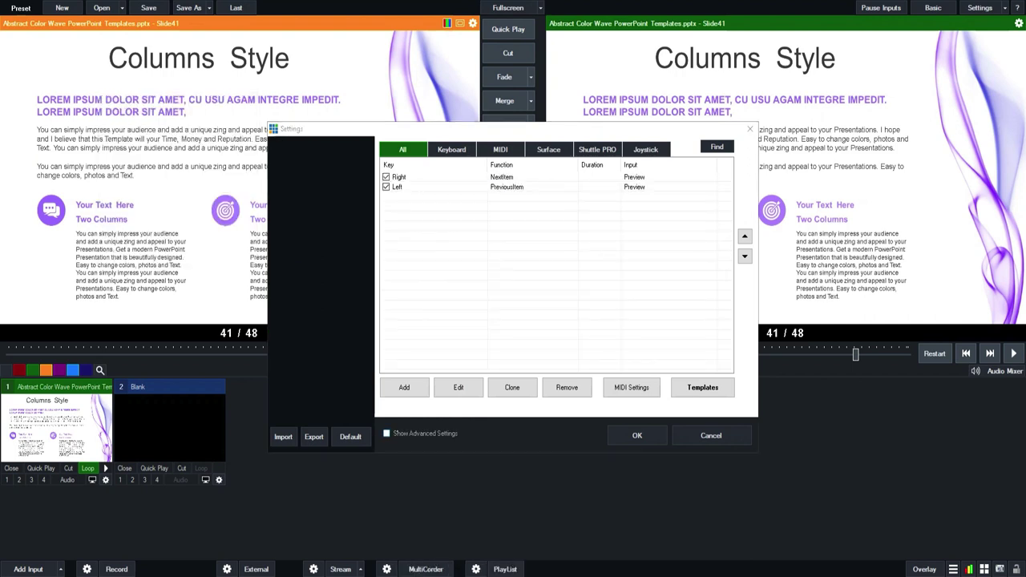
{"action": "left_click", "coordinate": [387, 433]}
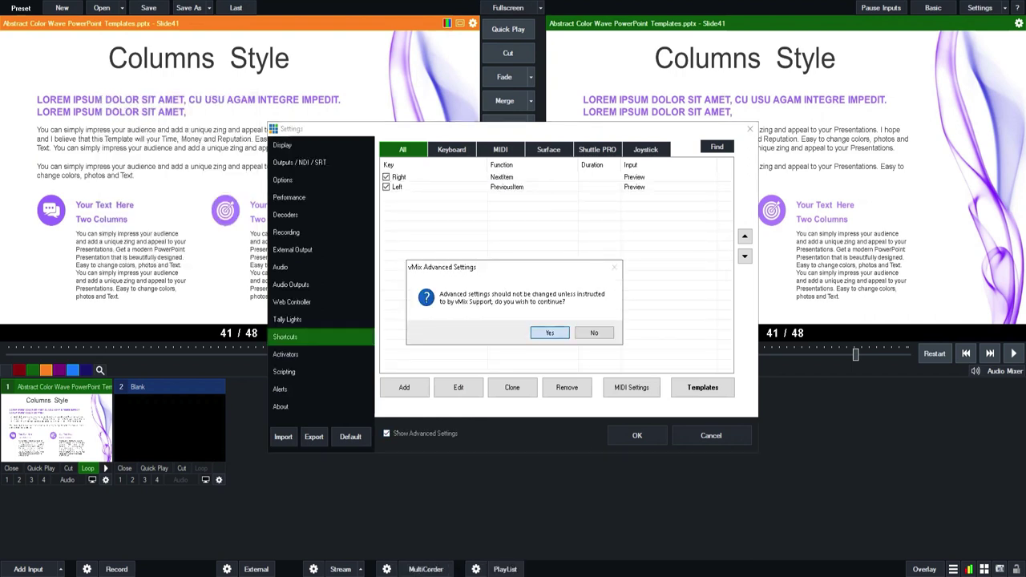
{"action": "key", "text": "Return"}
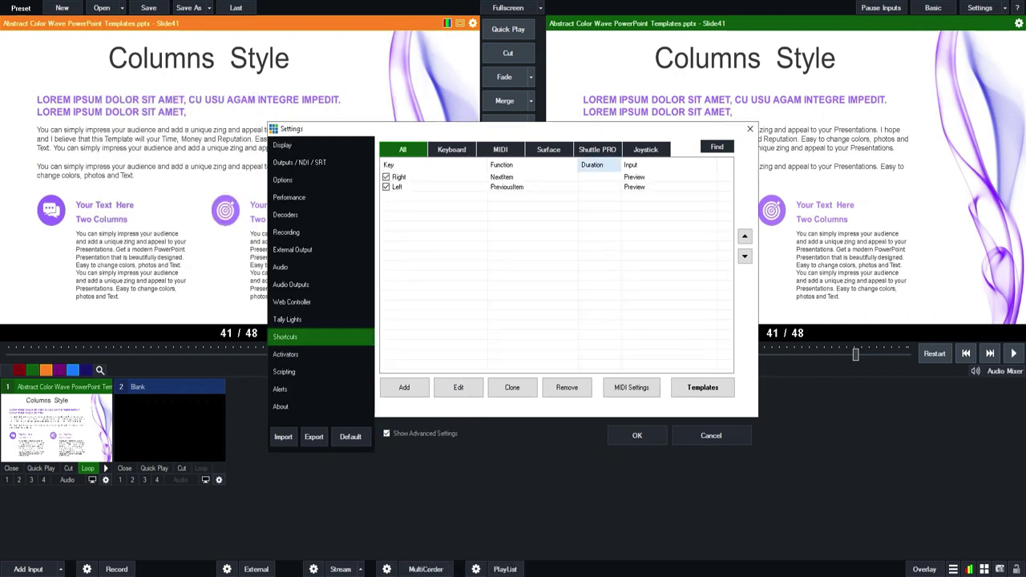
List the Shuttle PRO, then Keyboard shortcuts, and start a Find Control lookup.
{"action": "left_click", "coordinate": [597, 149]}
{"action": "key", "text": "Left"}
{"action": "key", "text": "Left"}
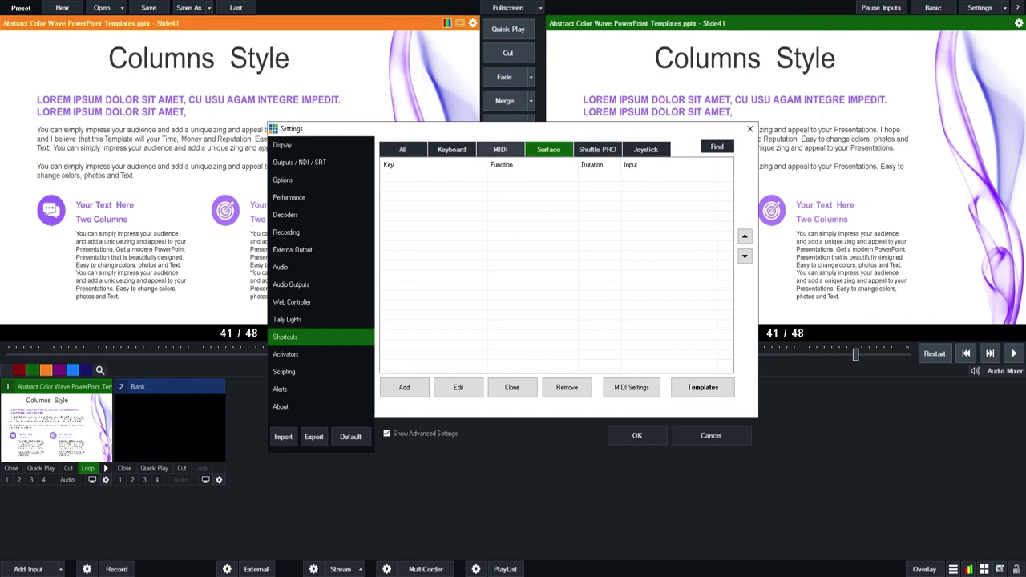
{"action": "key", "text": "Left"}
{"action": "key", "text": "Left"}
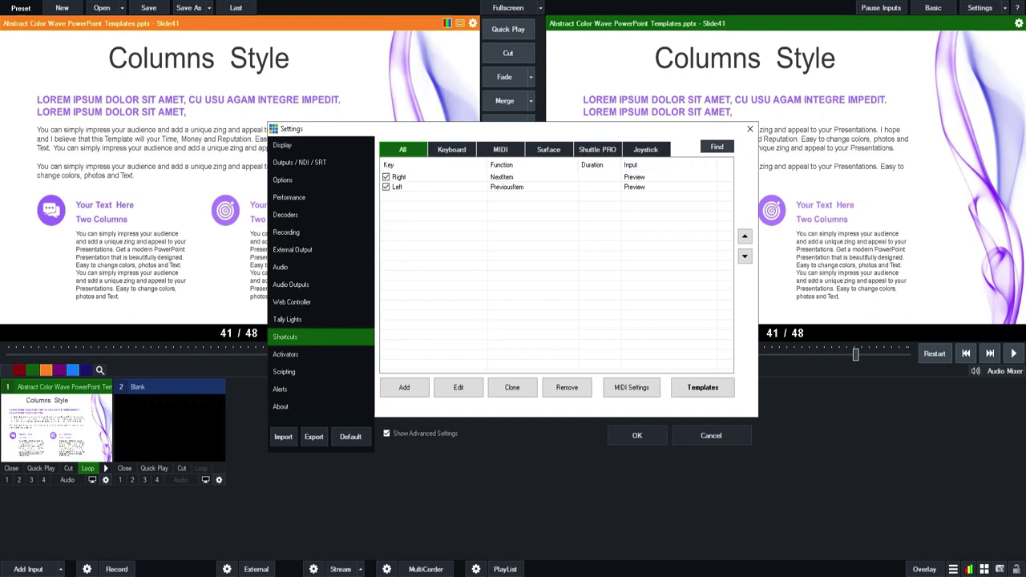
{"action": "left_click", "coordinate": [716, 147]}
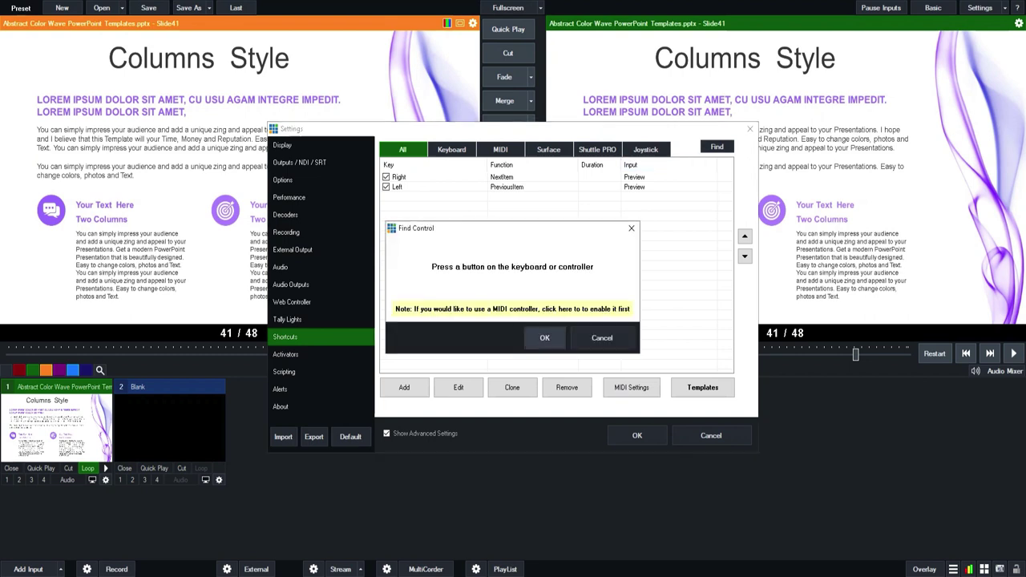
Identify the Right arrow key's next-slide shortcut with Find Control, select the Left row, then close Settings.
{"action": "key", "text": "Right"}
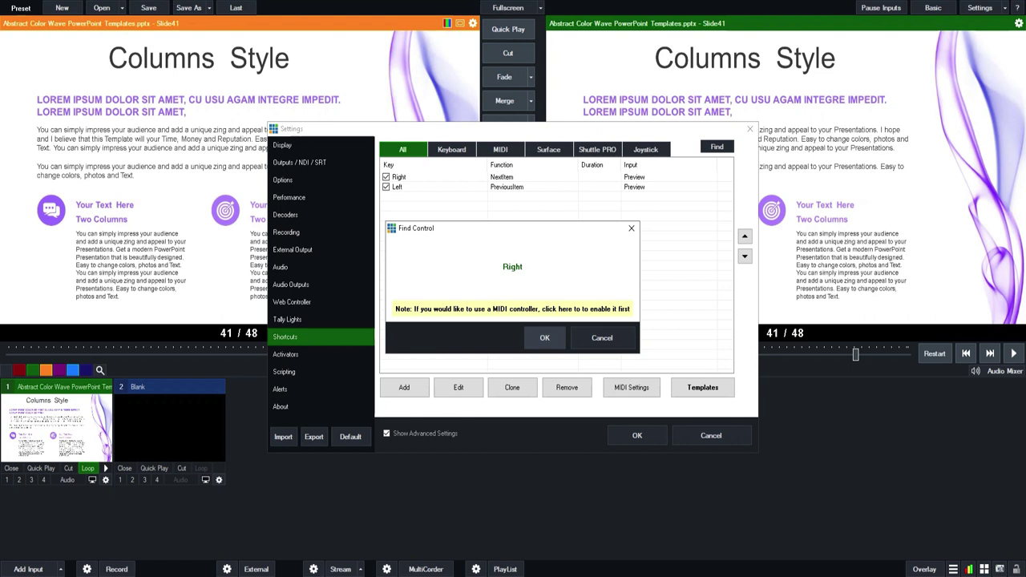
{"action": "key", "text": "Return"}
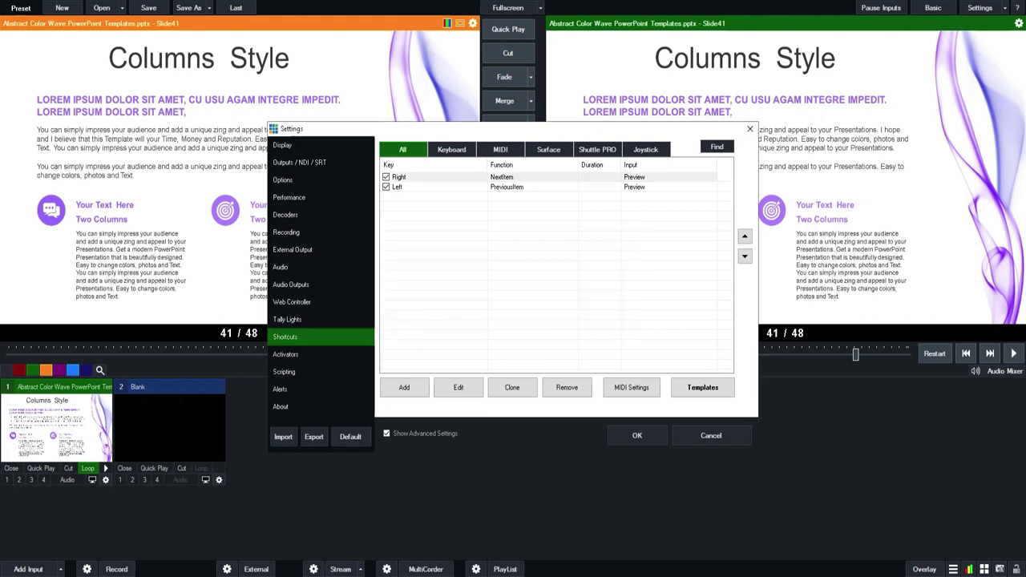
{"action": "left_click", "coordinate": [397, 187]}
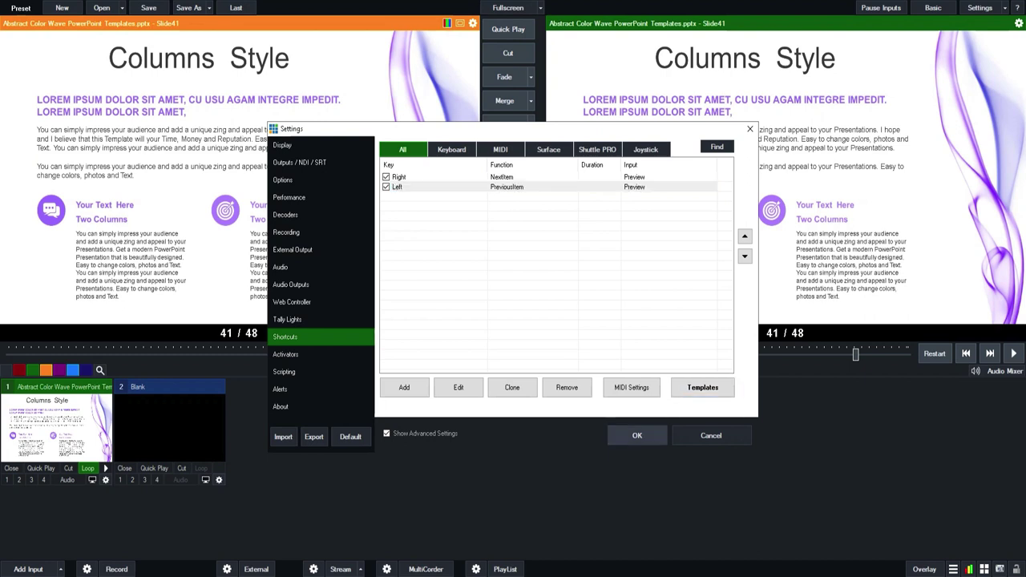
{"action": "key", "text": "Return"}
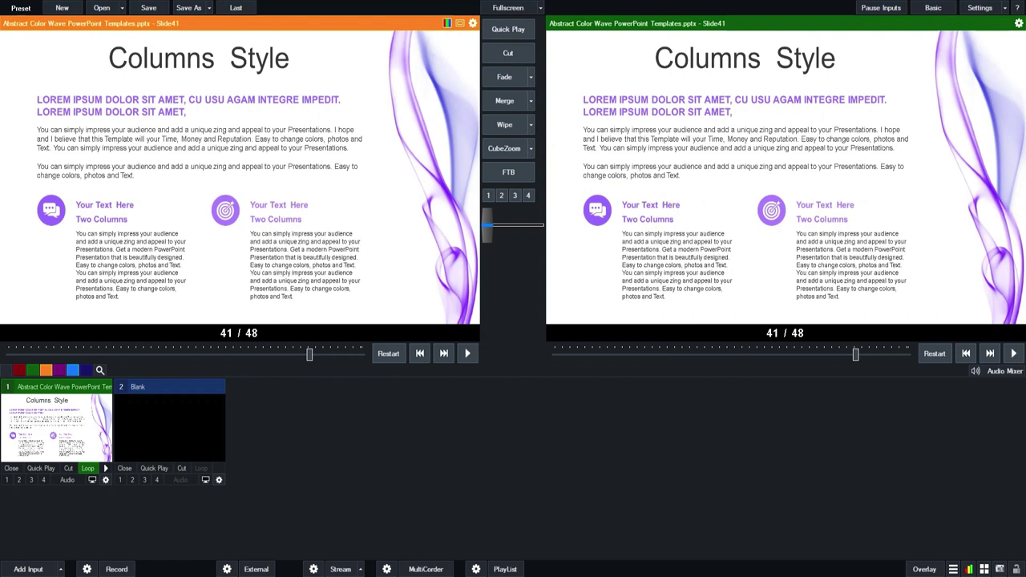
Step back two slides to slide 39 (Infographic Style), then forward to slide 41 (Columns Style).
{"action": "key", "text": "Left"}
{"action": "key", "text": "Left"}
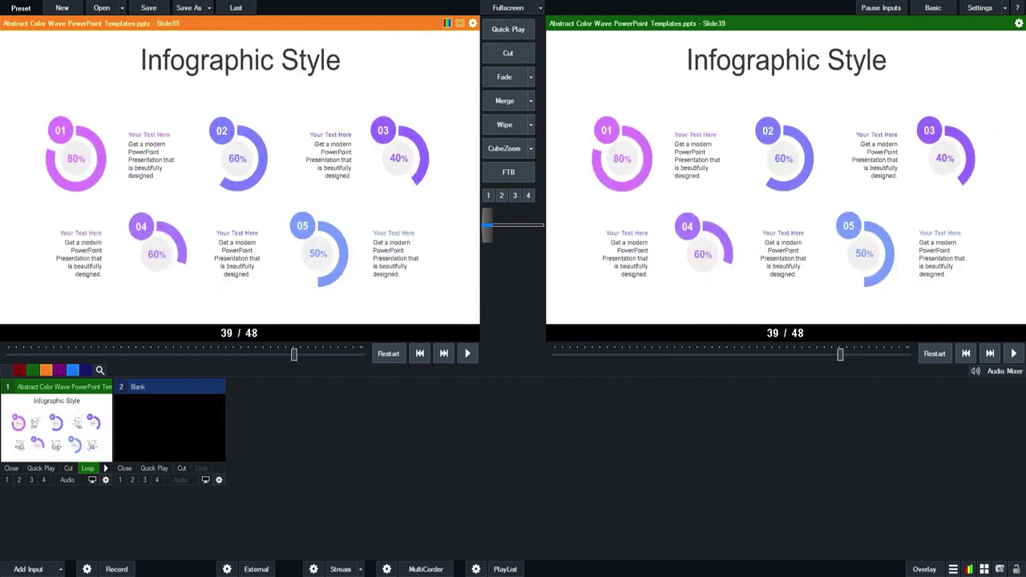
{"action": "key", "text": "Left"}
{"action": "key", "text": "Right"}
{"action": "key", "text": "Right"}
{"action": "key", "text": "Right"}
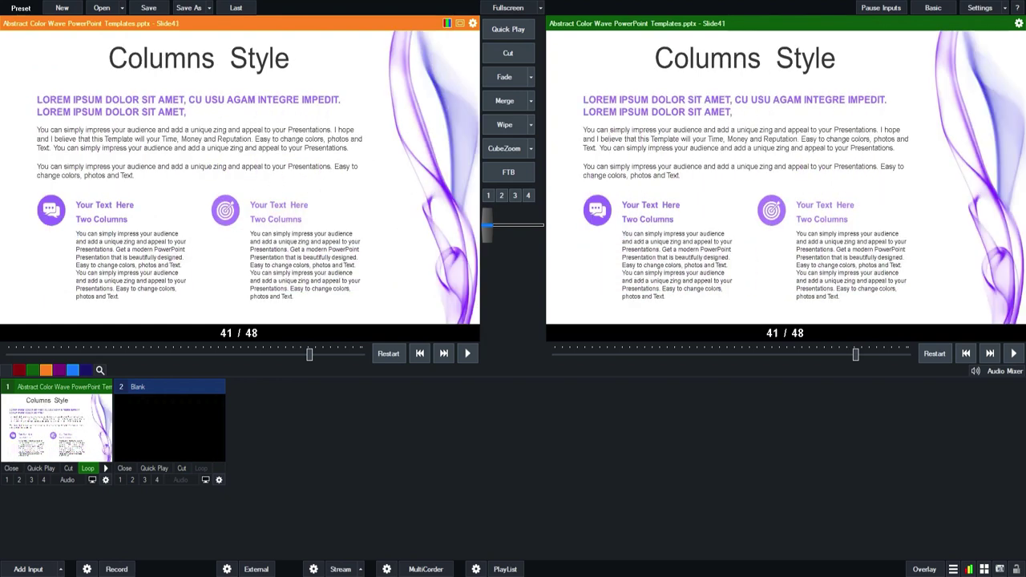
{"action": "key", "text": "Right"}
{"action": "key", "text": "Right"}
{"action": "key", "text": "Right"}
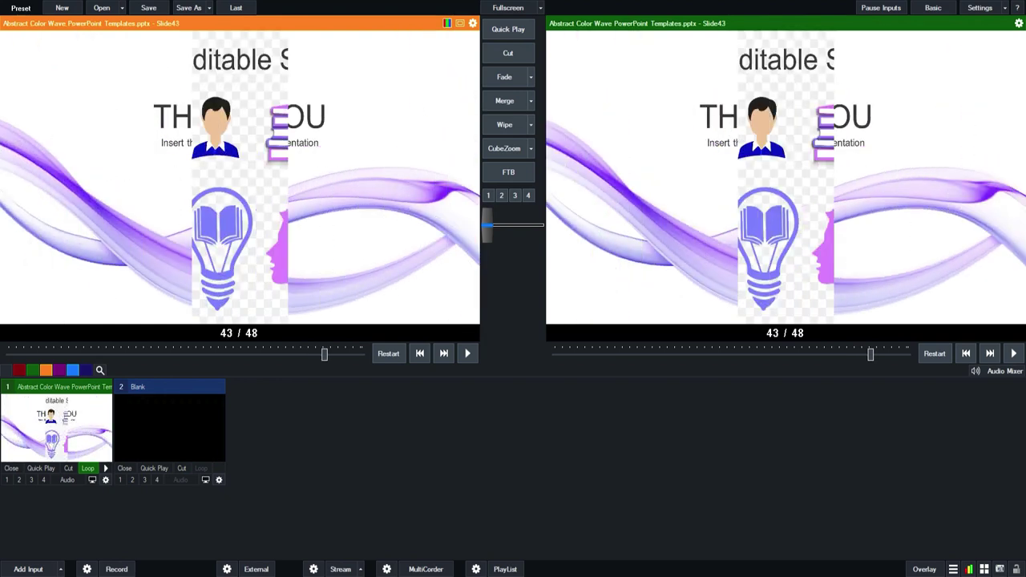